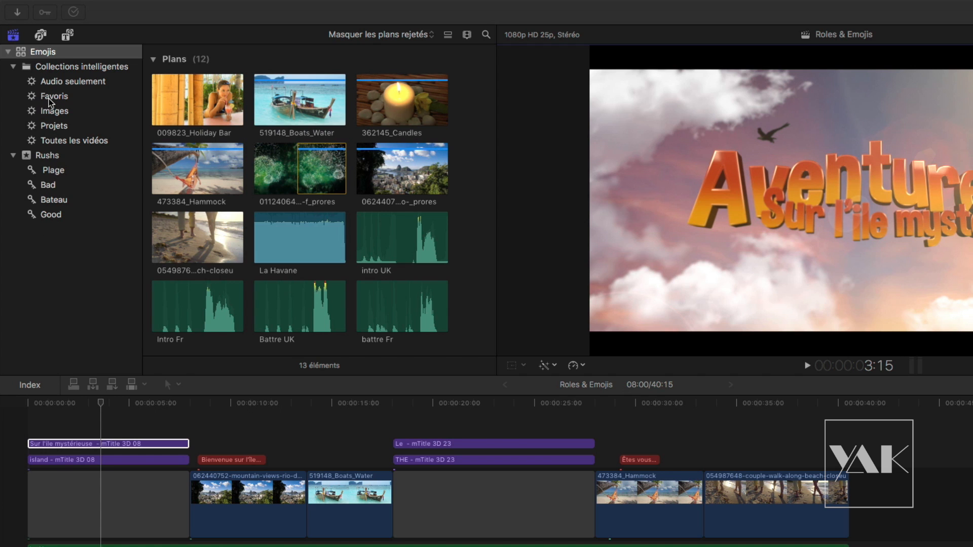
Review the clips in the Plage, Bad, Bateau and Good keyword collections of the Rushs event.
left_click(56, 173)
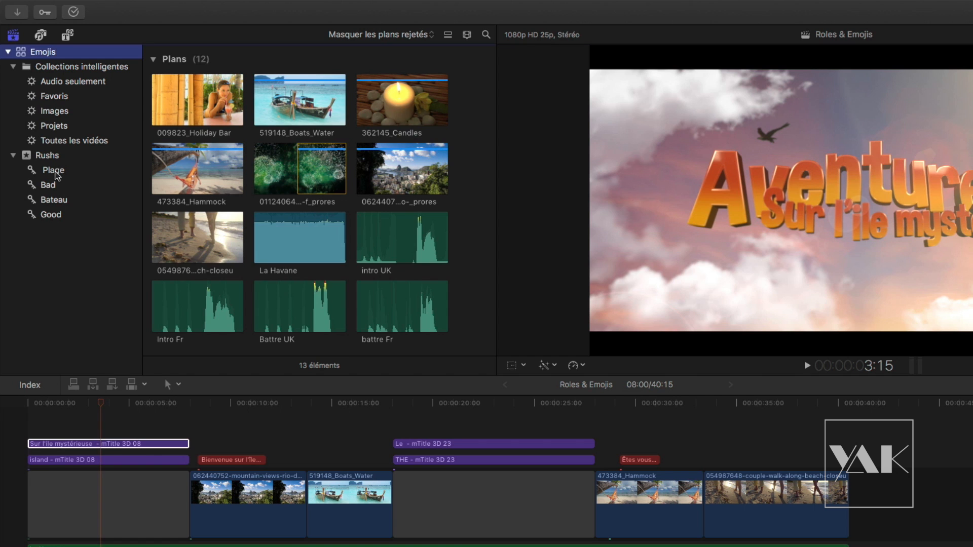
left_click(55, 188)
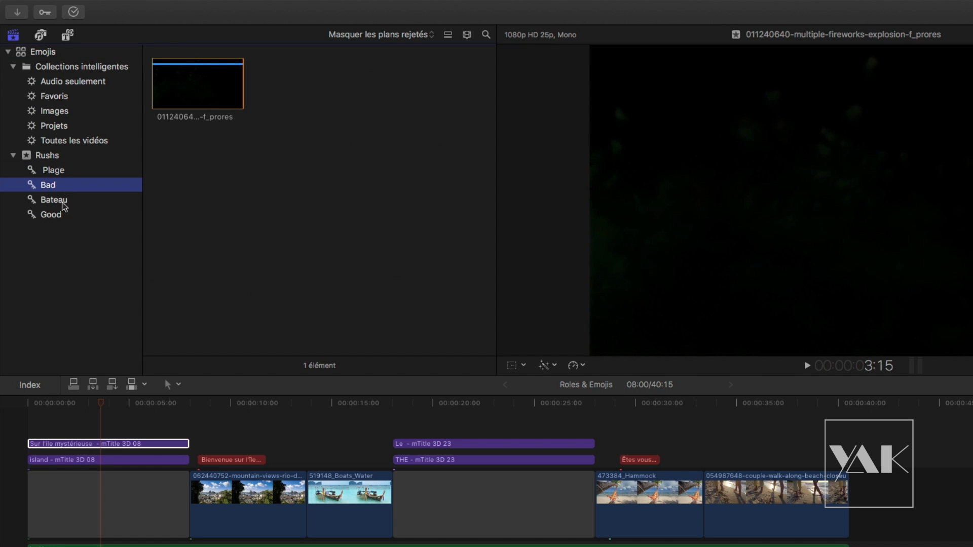
left_click(64, 201)
left_click(60, 217)
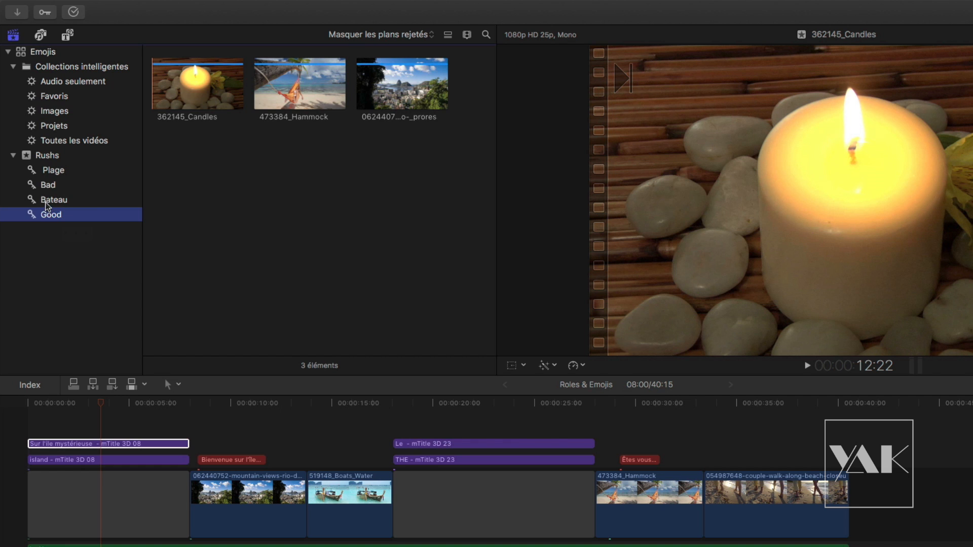
Edit the Plage keyword collection's name and bring up the emoji and symbols picker at the start of the word.
left_click(54, 172)
left_click(54, 171)
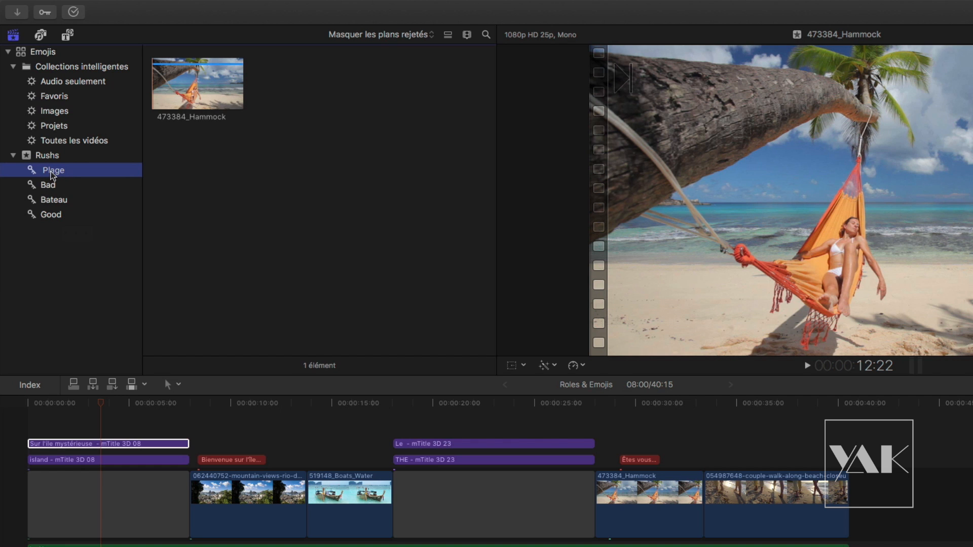
left_click(42, 170)
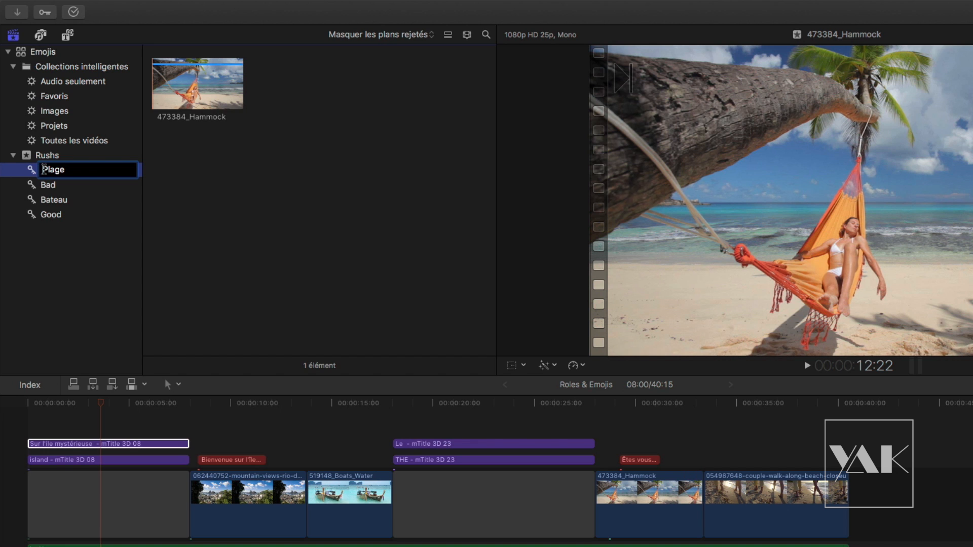
mouse_move(108, 3)
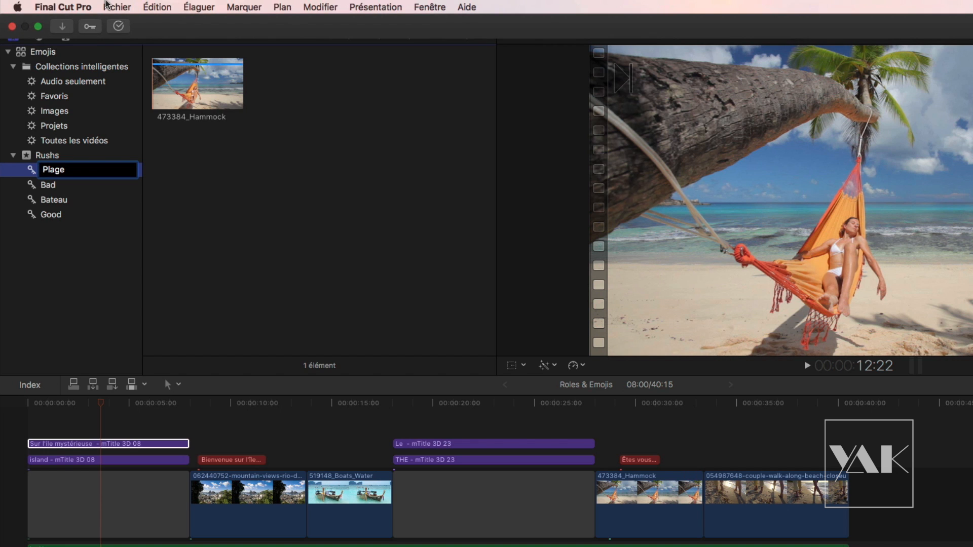
left_click(158, 7)
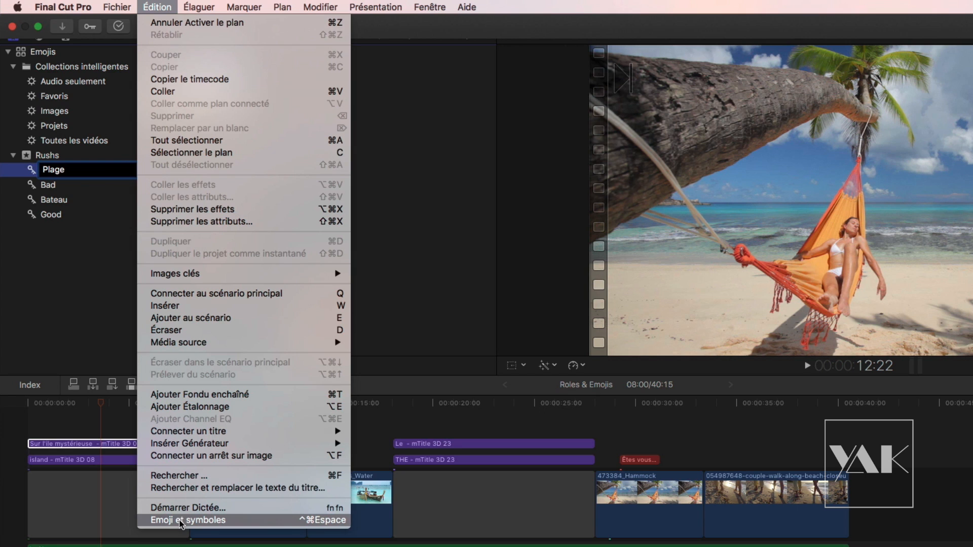
left_click(296, 527)
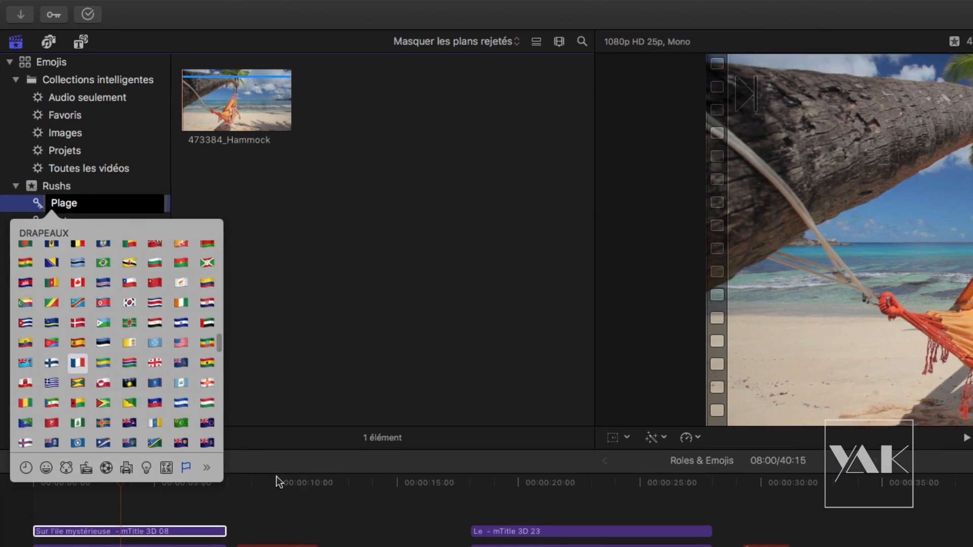
Look through the emoji categories, including symbols, objects, animals, smileys, food and travel, for one suited to a beach.
scroll(91, 398, "up", 15)
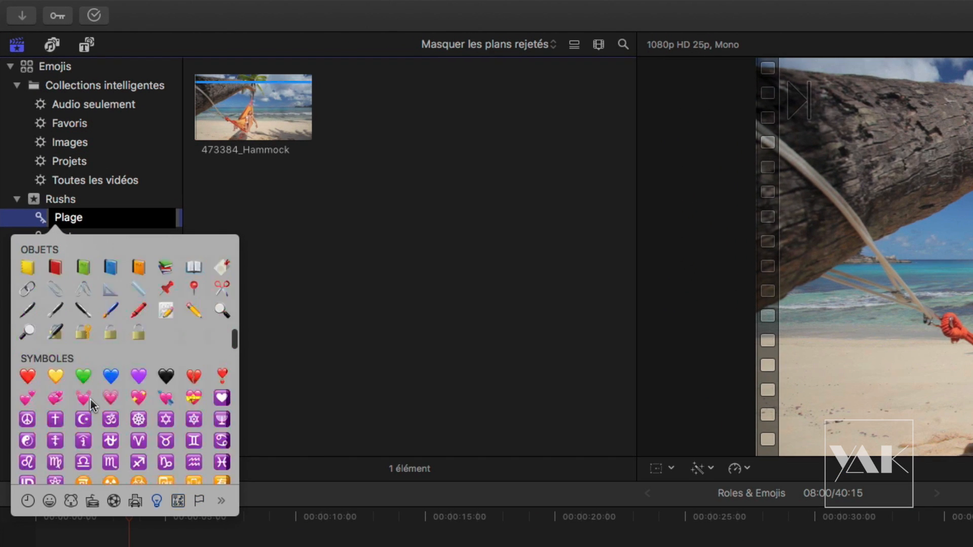
scroll(90, 398, "up", 20)
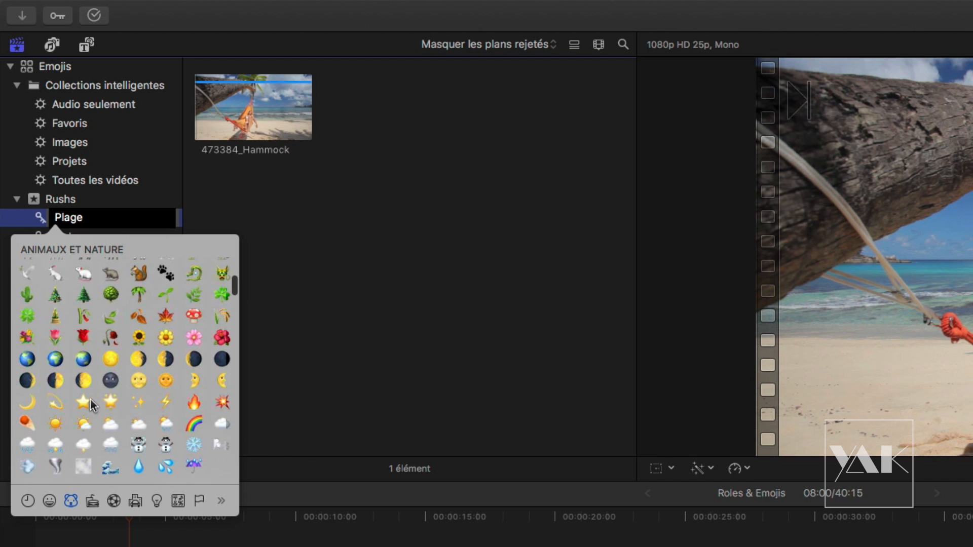
scroll(90, 398, "up", 20)
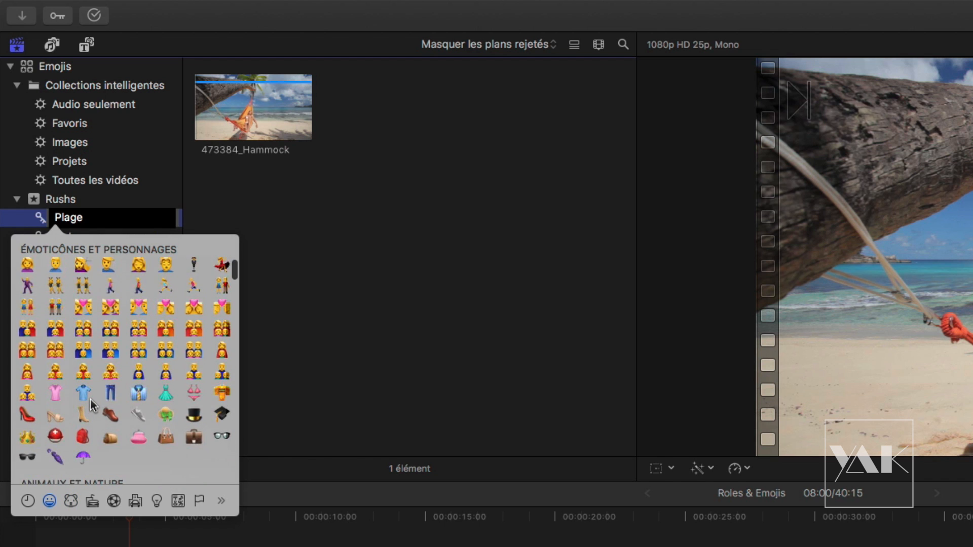
scroll(90, 398, "up", 20)
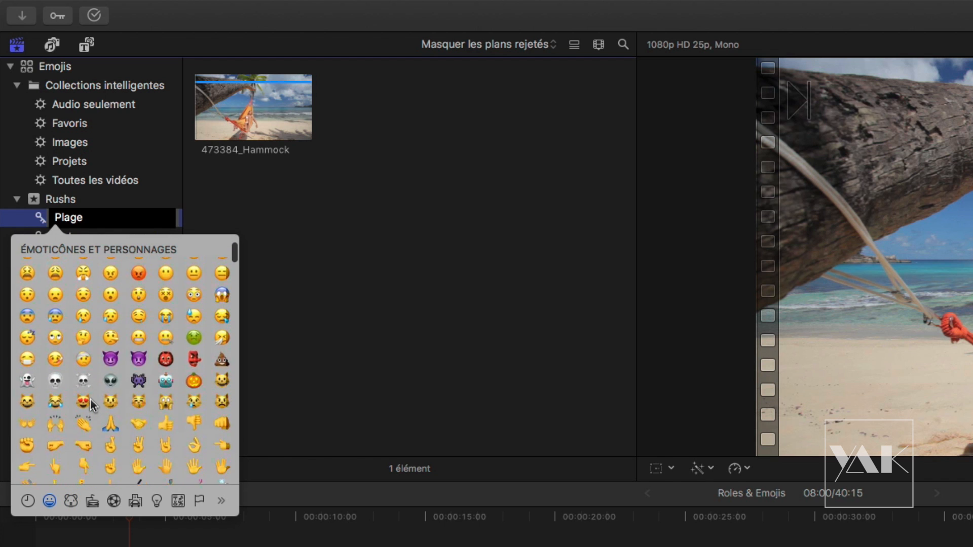
scroll(90, 398, "down", 2)
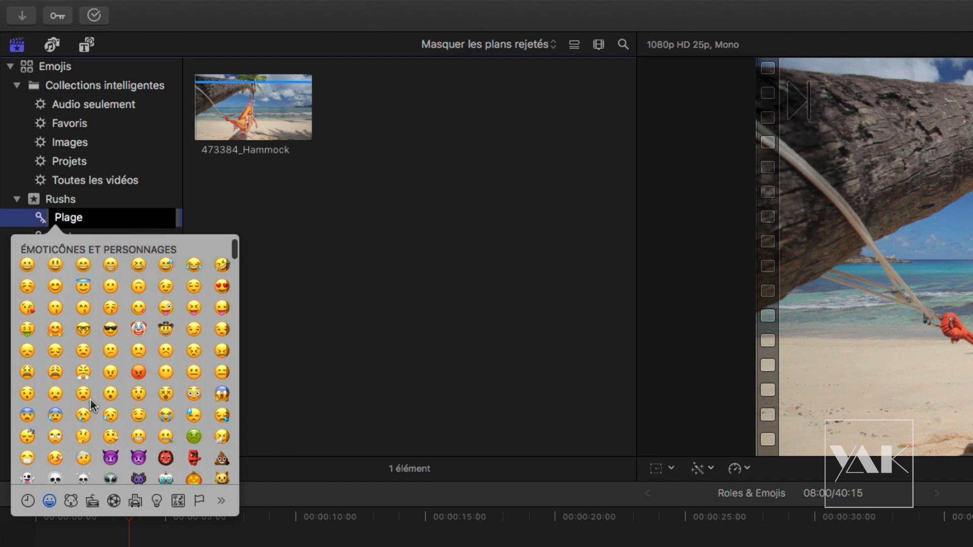
scroll(90, 399, "up", 2)
scroll(90, 398, "down", 20)
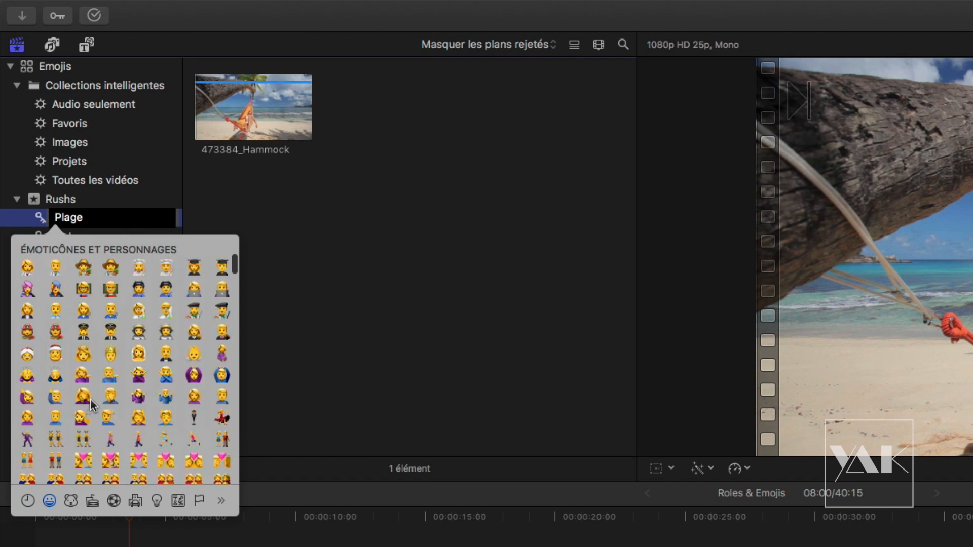
scroll(90, 398, "down", 20)
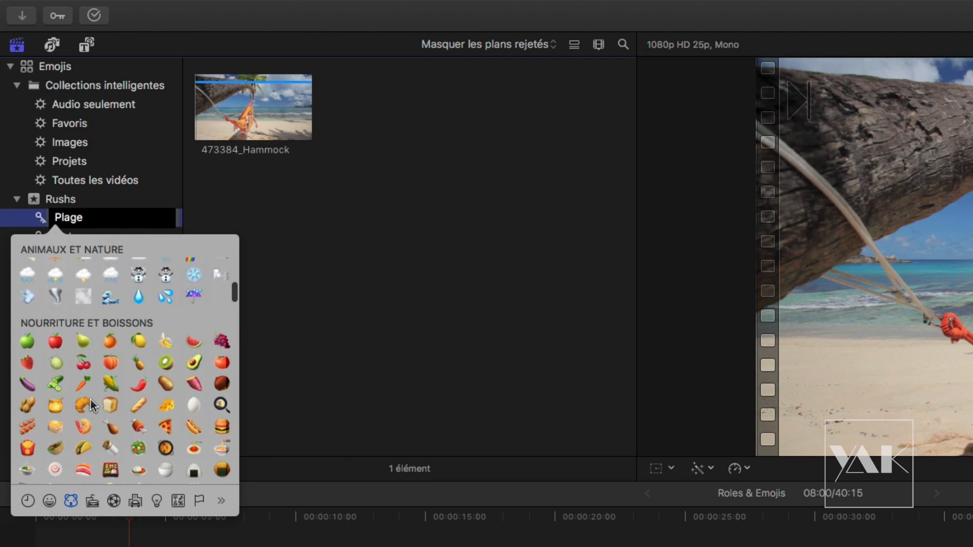
scroll(90, 398, "down", 8)
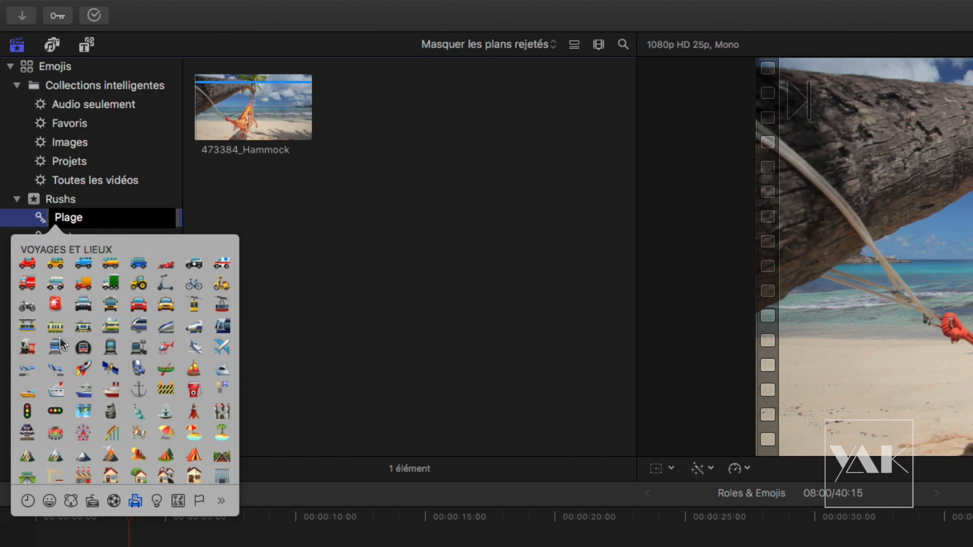
Insert the beach-with-umbrella emoji from Voyages et lieux before the name Plage and commit the new name.
scroll(138, 470, "down", 2)
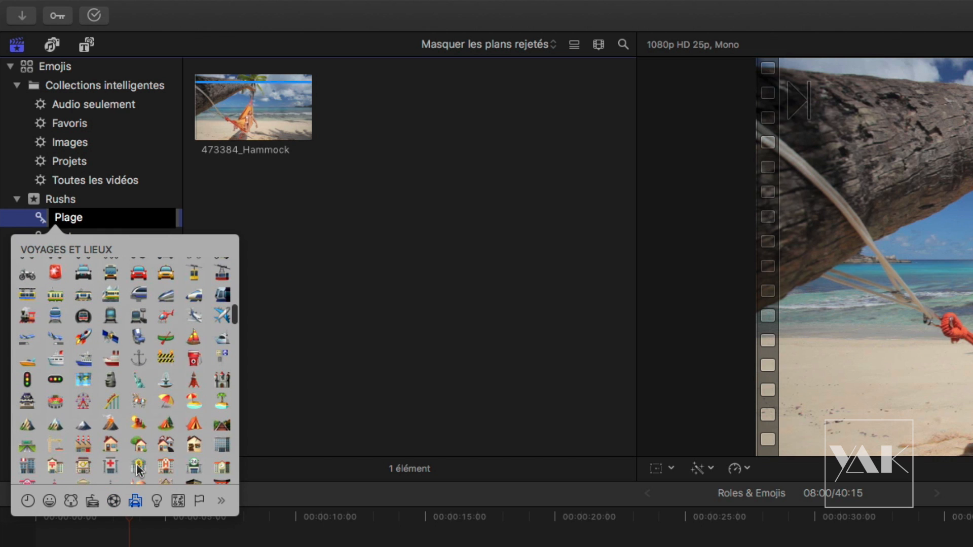
left_click(193, 402)
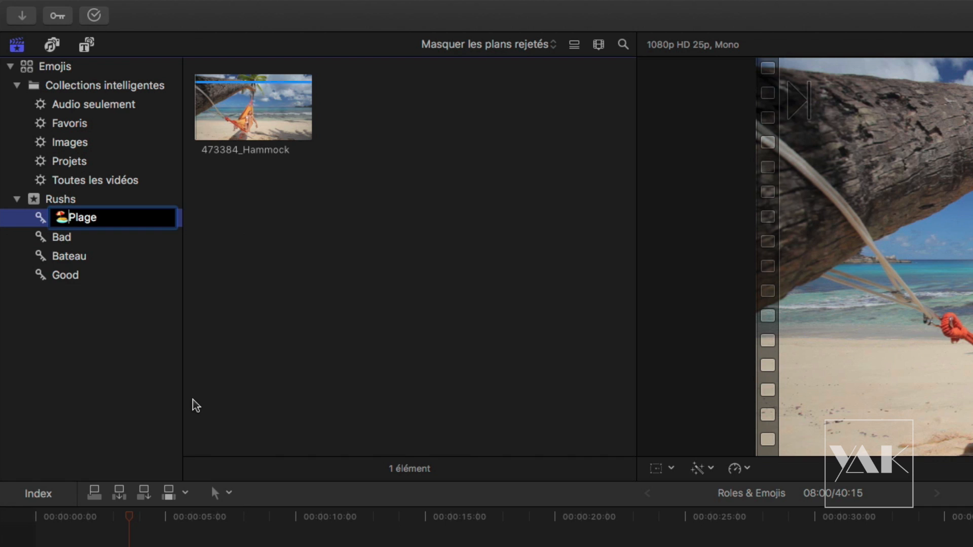
key("Return")
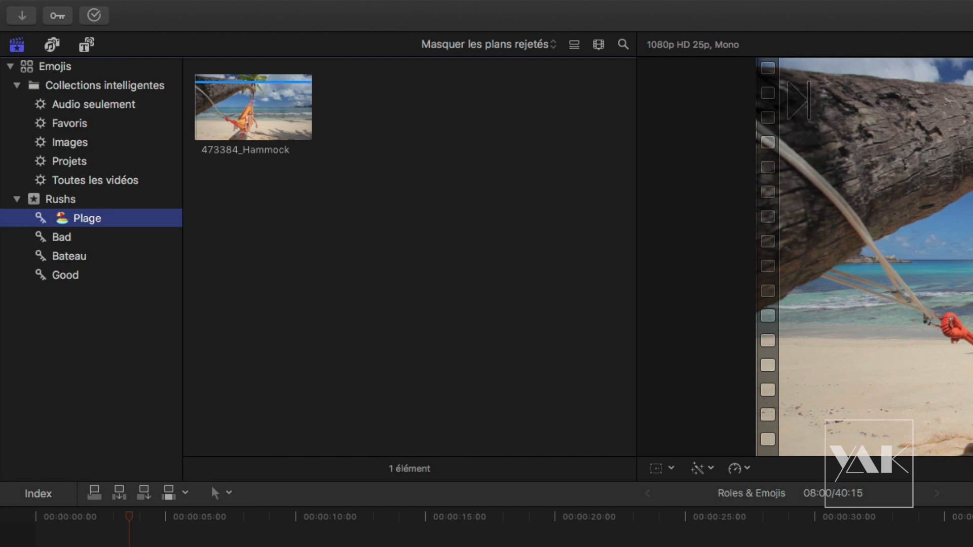
Rename the Bateau keyword collection so that a speedboat emoji precedes its name.
left_click(65, 241)
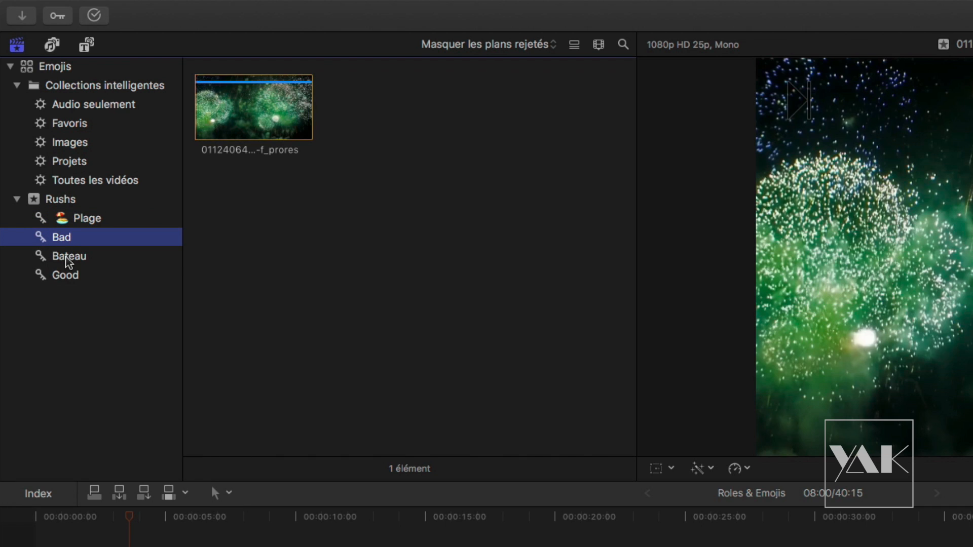
left_click(66, 258)
left_click(54, 257)
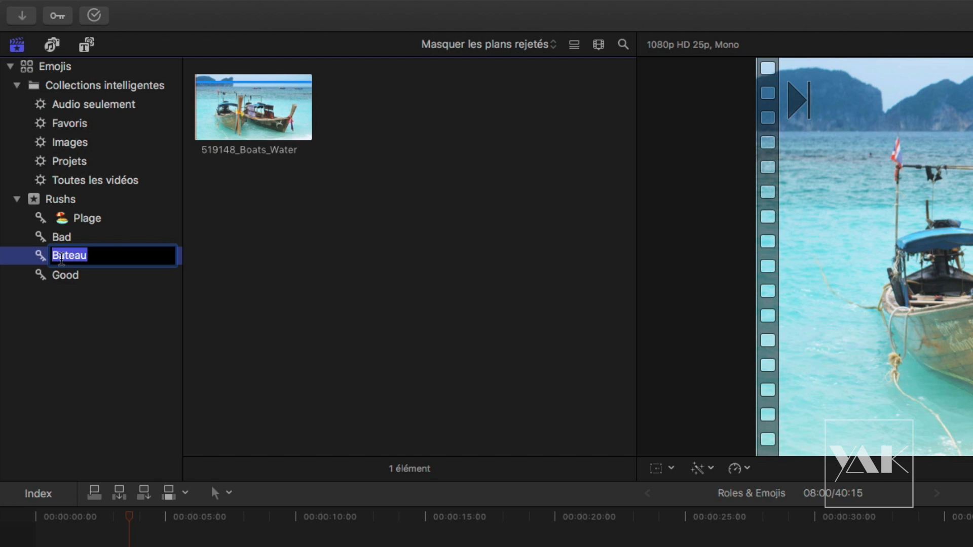
left_click(54, 257)
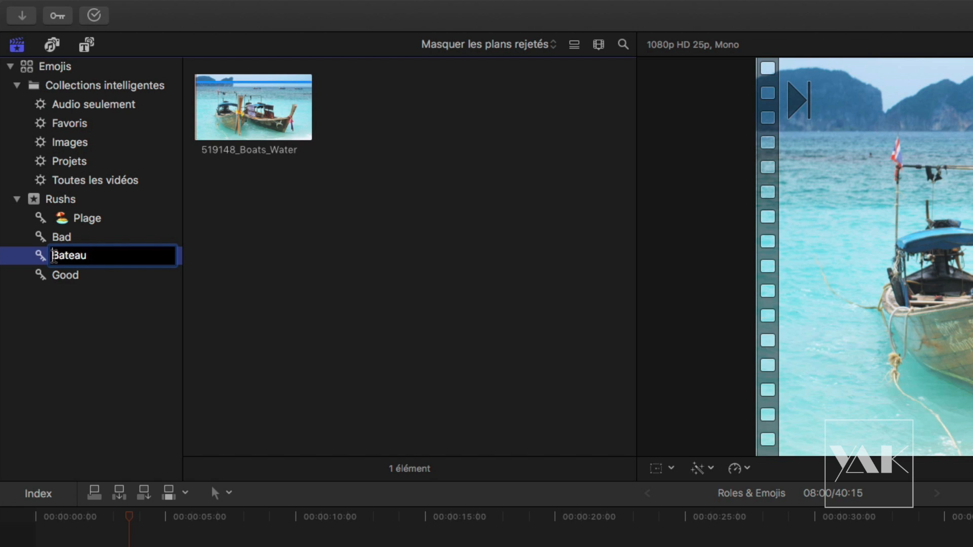
key("ctrl+super+space")
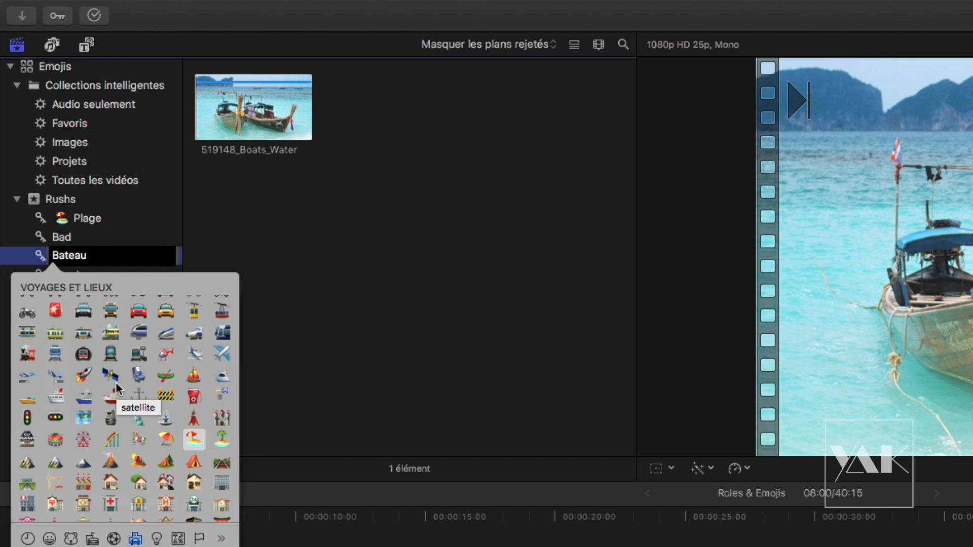
left_click(26, 398)
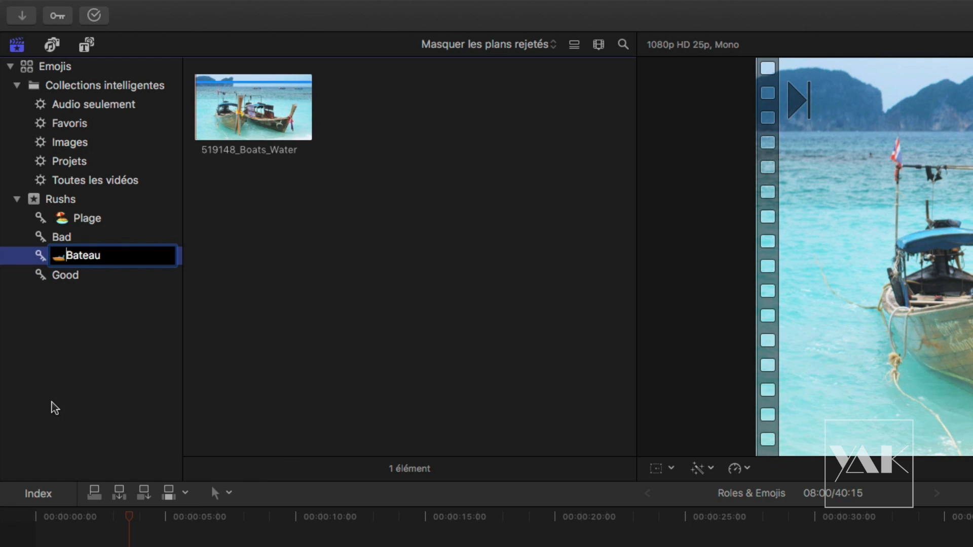
key("Return")
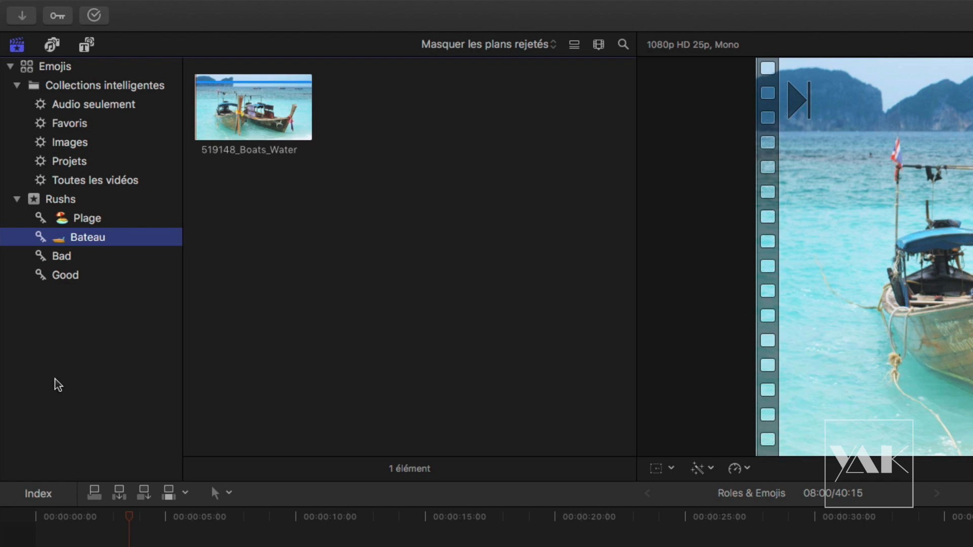
Rename the Bad keyword collection so that the red cross symbol precedes its name.
left_click(85, 219)
left_click(82, 239)
left_click(63, 259)
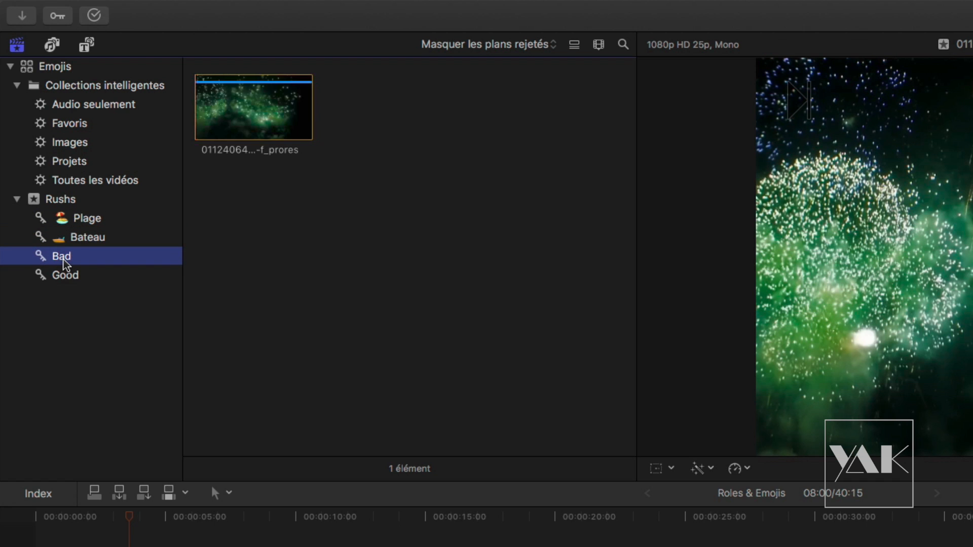
left_click(58, 257)
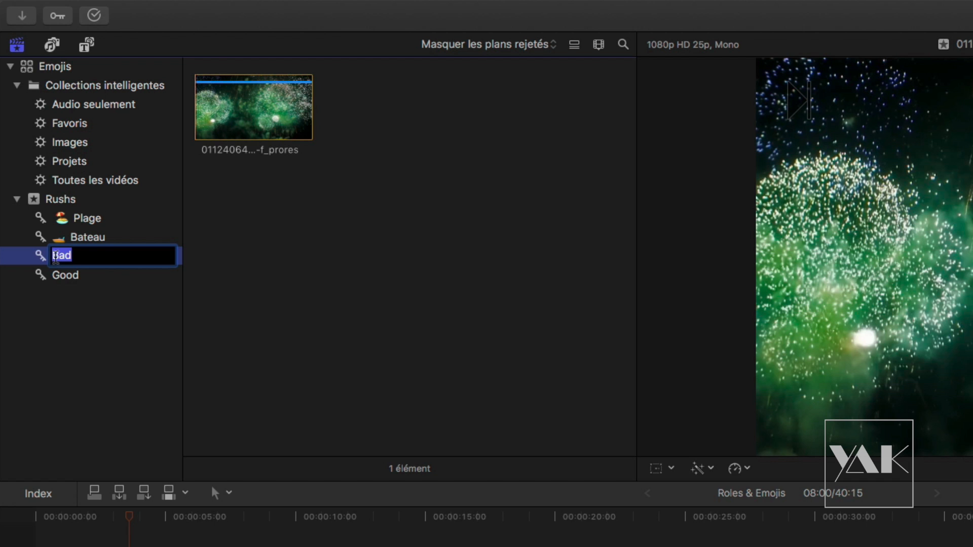
left_click(53, 256)
key("ctrl+super+space")
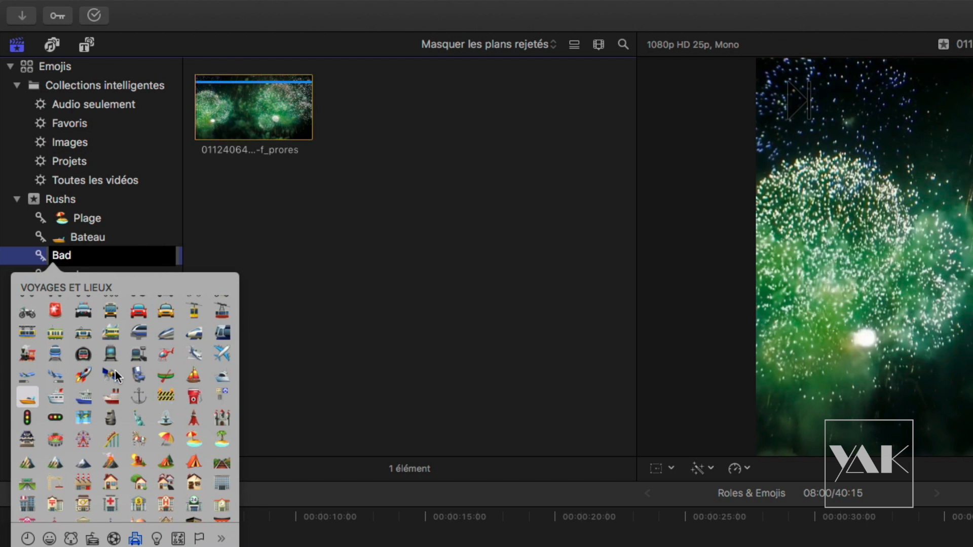
scroll(116, 377, "down", 5)
scroll(115, 375, "down", 10)
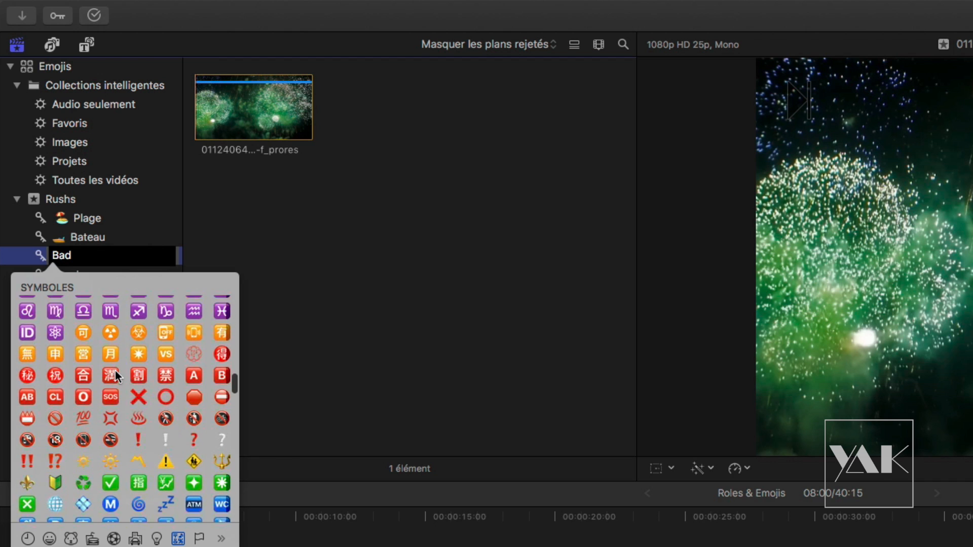
scroll(115, 376, "down", 1)
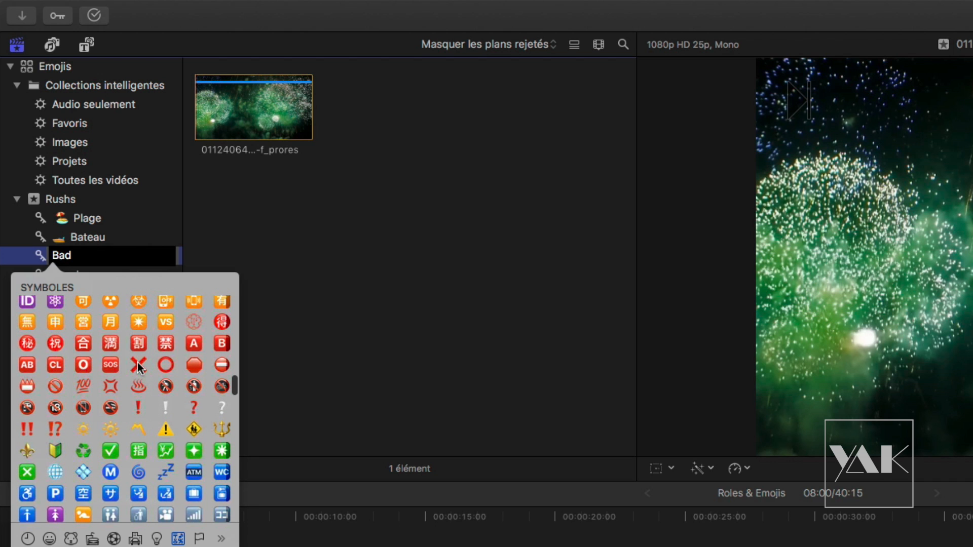
left_click(137, 363)
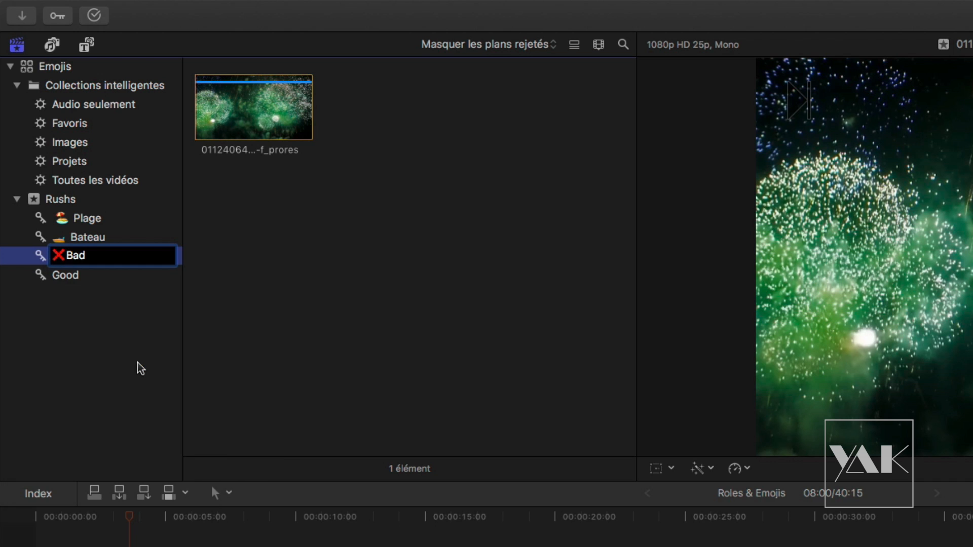
key("Return")
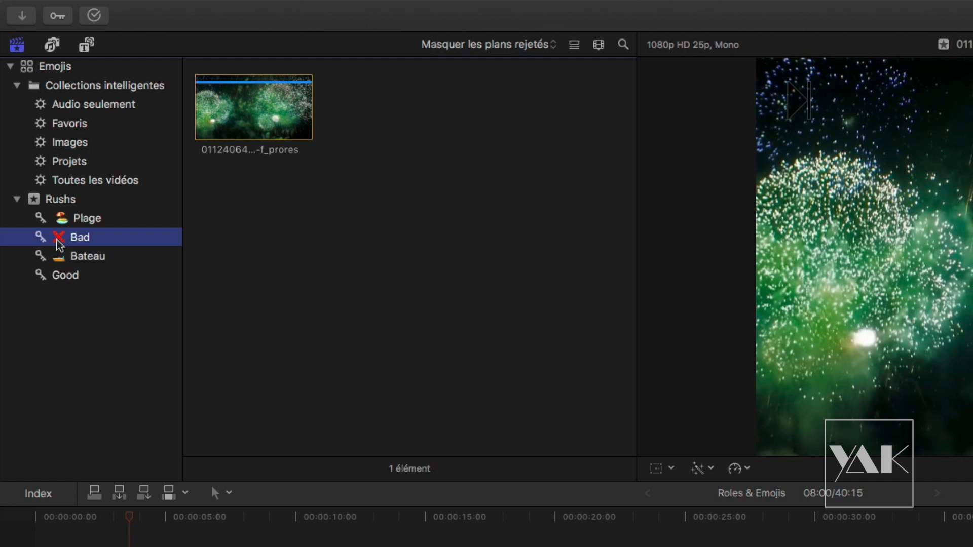
Rename the Good keyword collection so that the red heart symbol precedes its name.
left_click(57, 278)
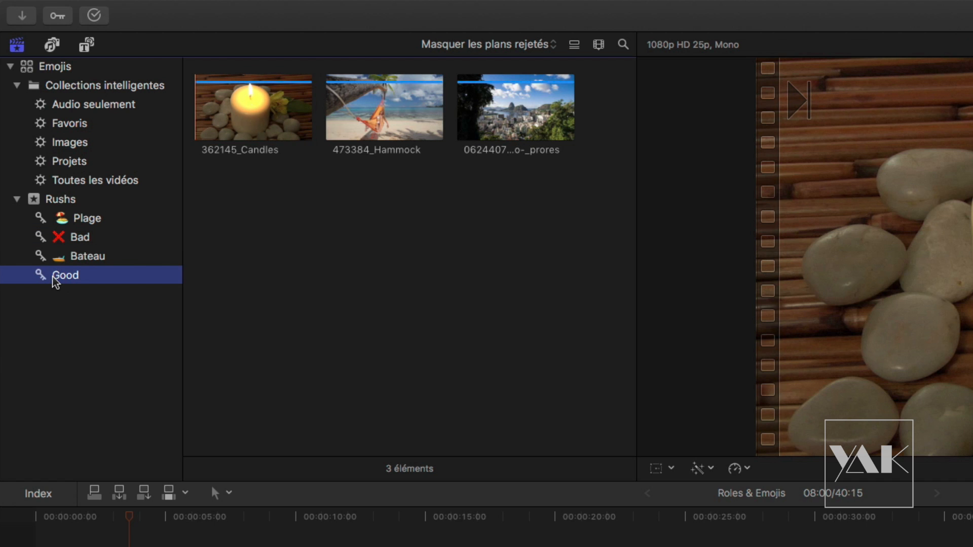
left_click(53, 277)
left_click(52, 275)
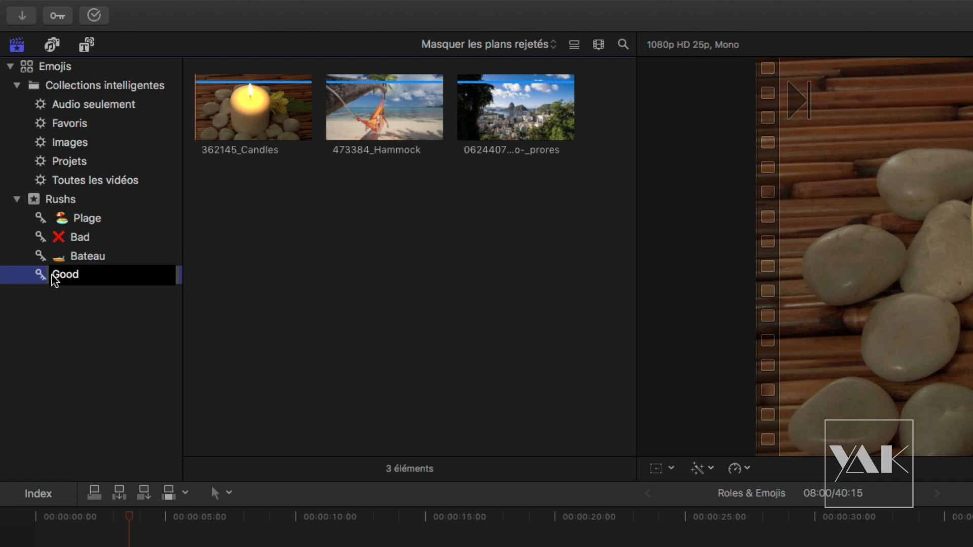
key("ctrl+super+space")
scroll(116, 431, "down", 5)
scroll(117, 432, "down", 6)
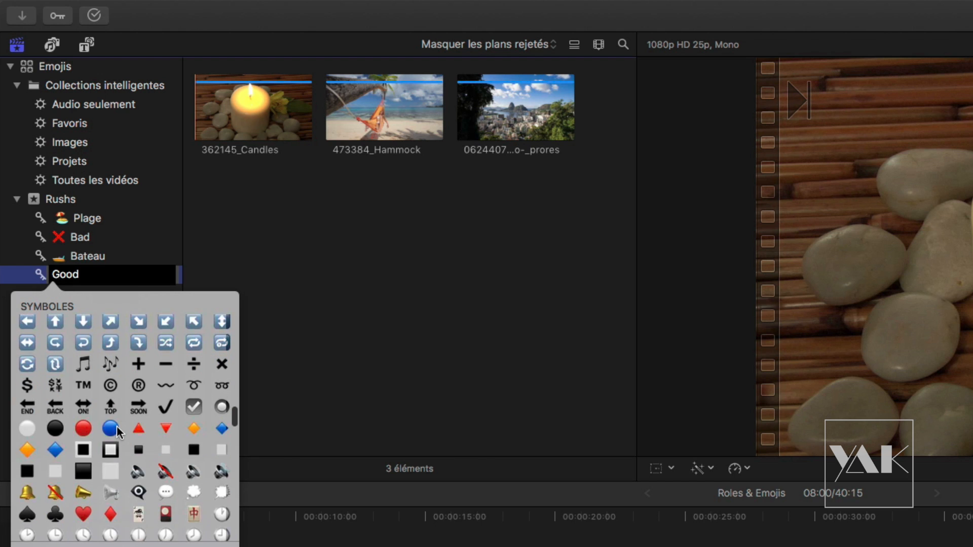
scroll(118, 431, "down", 3)
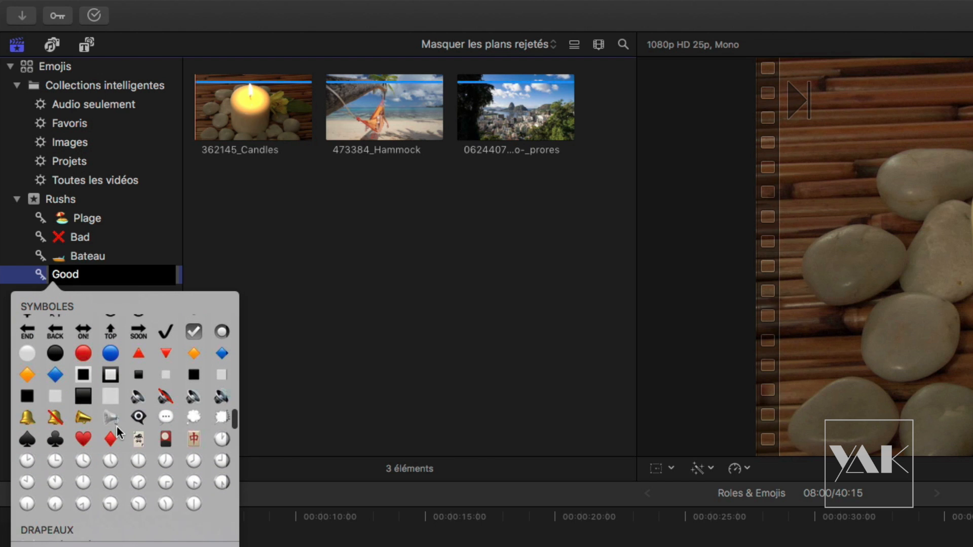
left_click(83, 434)
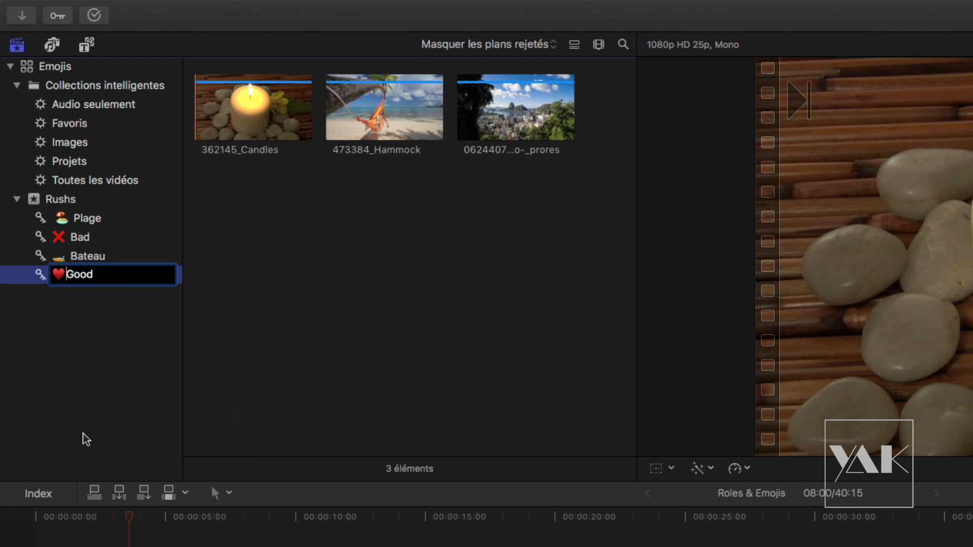
key("Return")
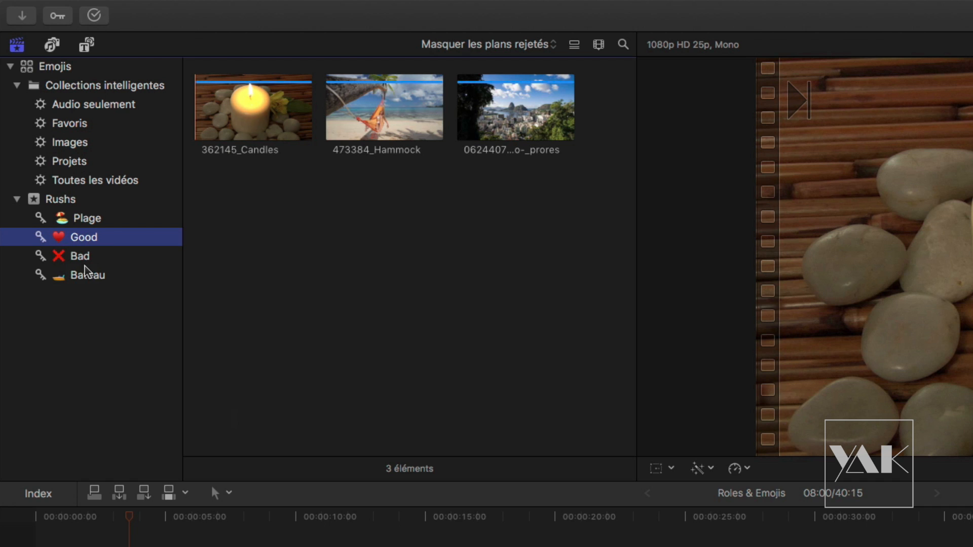
Browse the clips of the Good collection, the whole Rushs event and the Audio seulement collection, including intro UK.
left_click(364, 112)
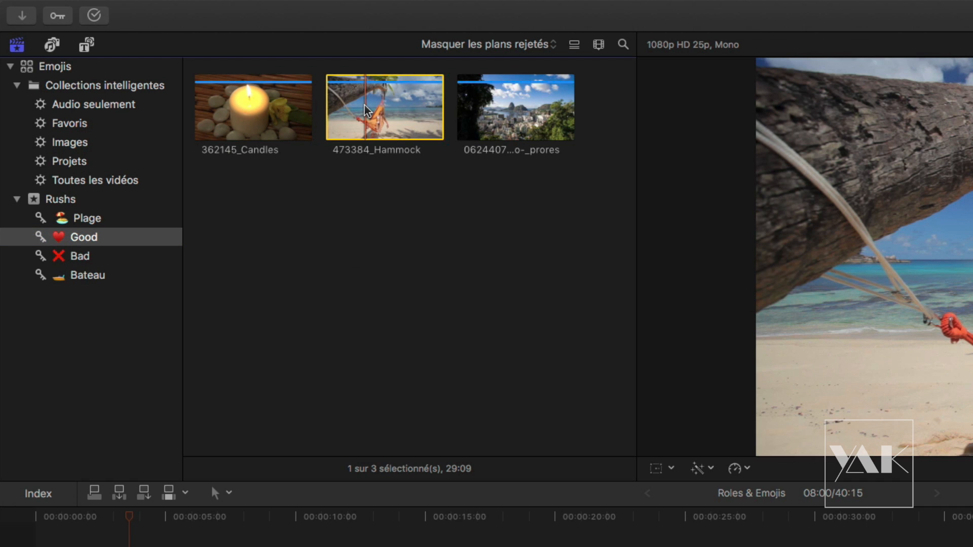
left_click(529, 128)
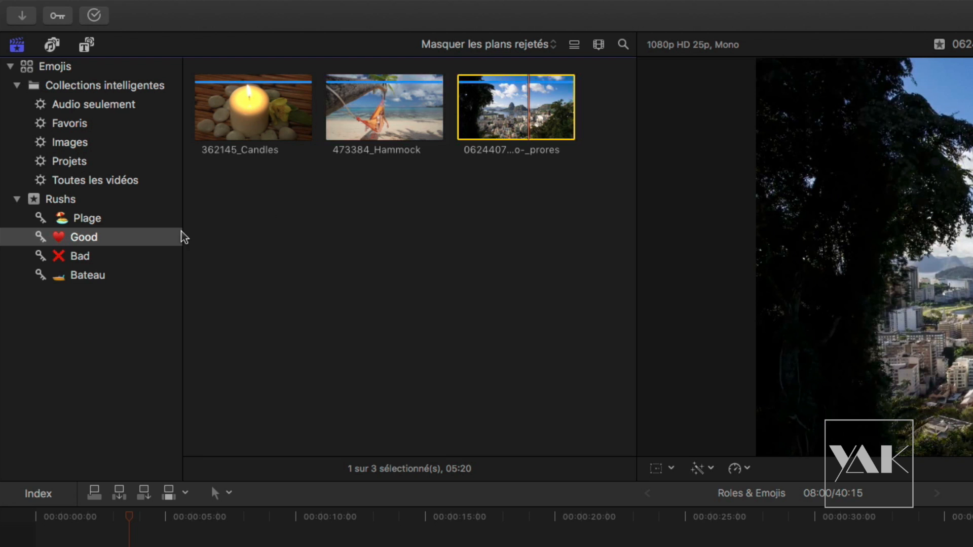
left_click(71, 199)
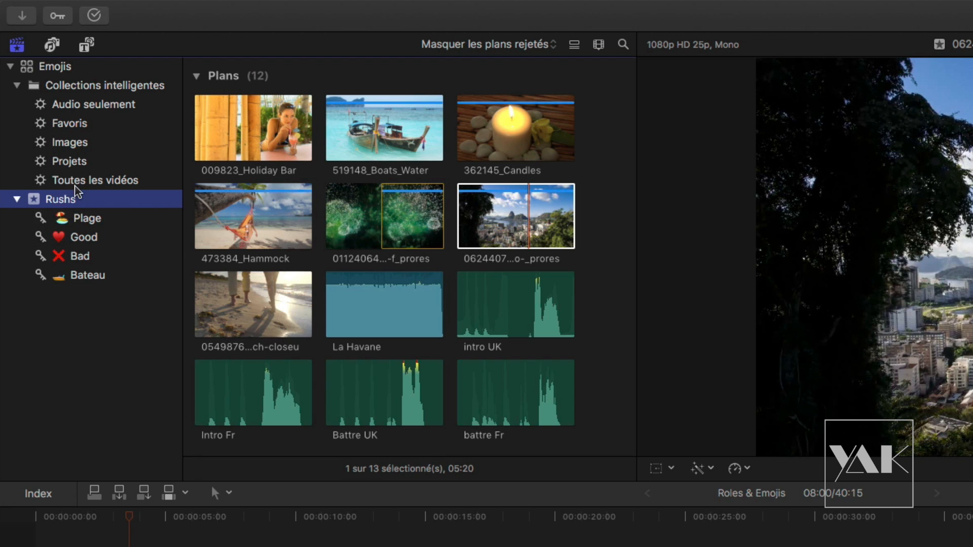
left_click(85, 105)
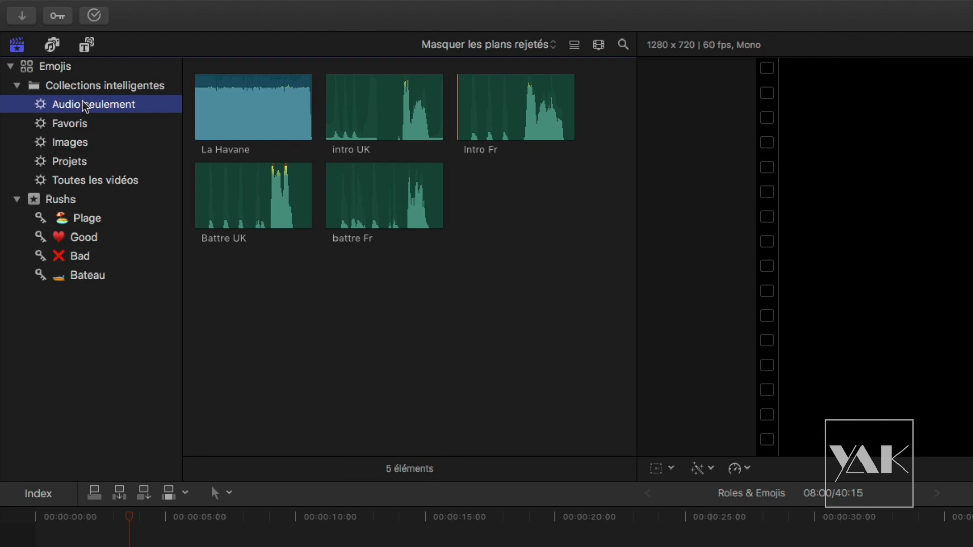
left_click(385, 113)
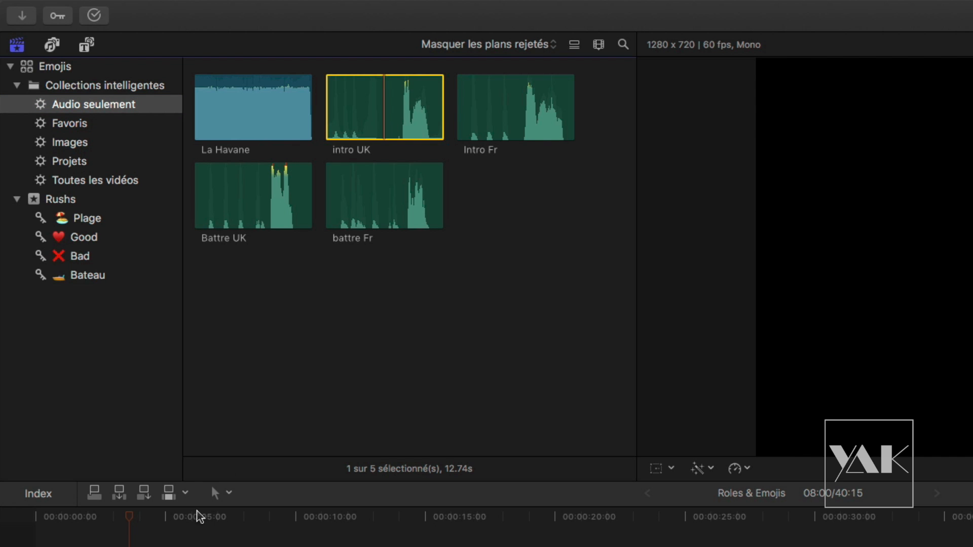
Skim through the opening title in the timeline and place the playhead at 8:00, where the mountain-views clip starts.
left_click(150, 521)
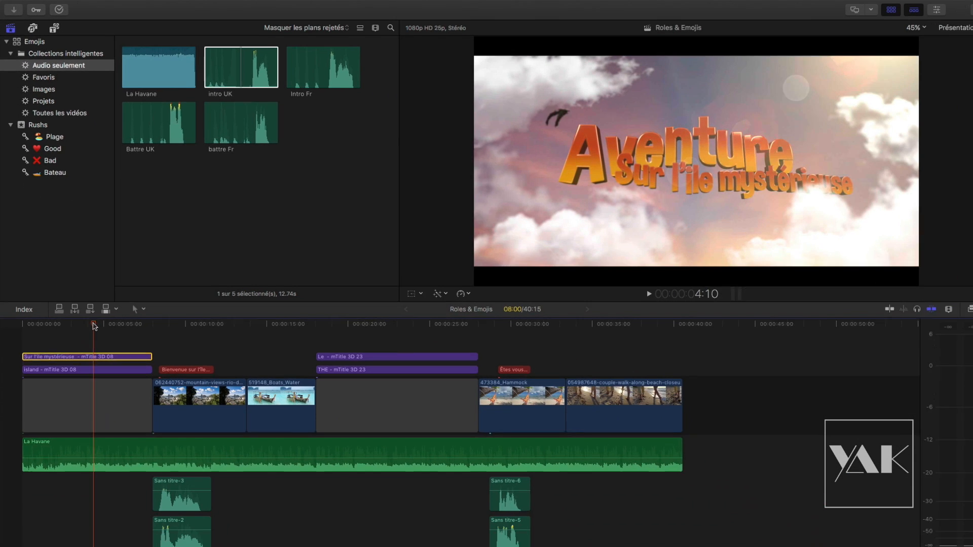
left_click_drag(94, 324, 83, 323)
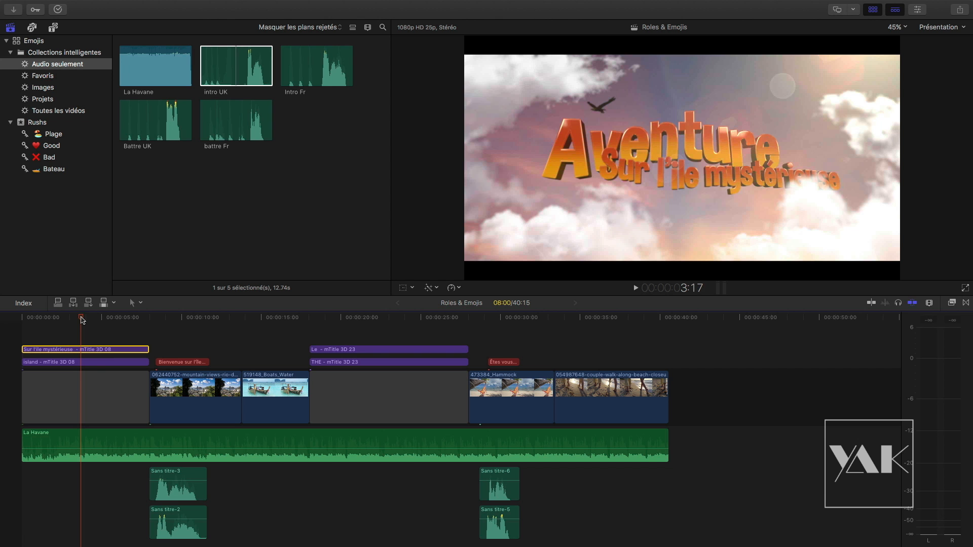
left_click_drag(81, 320, 151, 345)
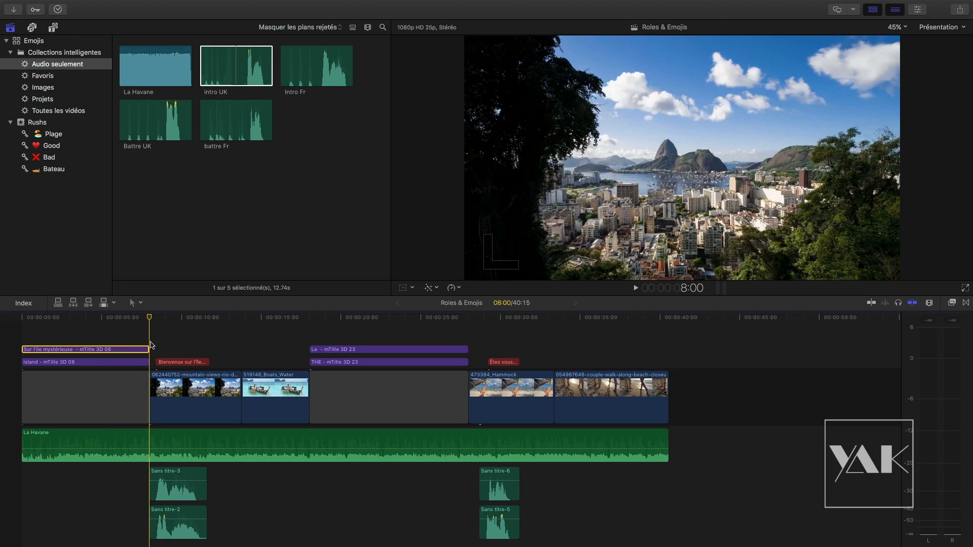
Disable the Sans titre-3 audio clip and play the section under the mountain-views clip.
left_click(174, 492)
key("v")
key("space")
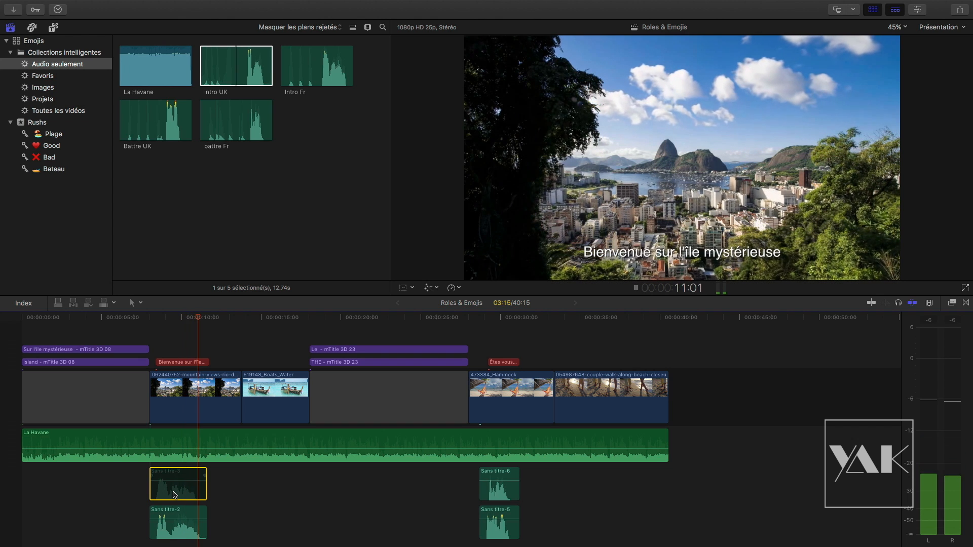
key("space")
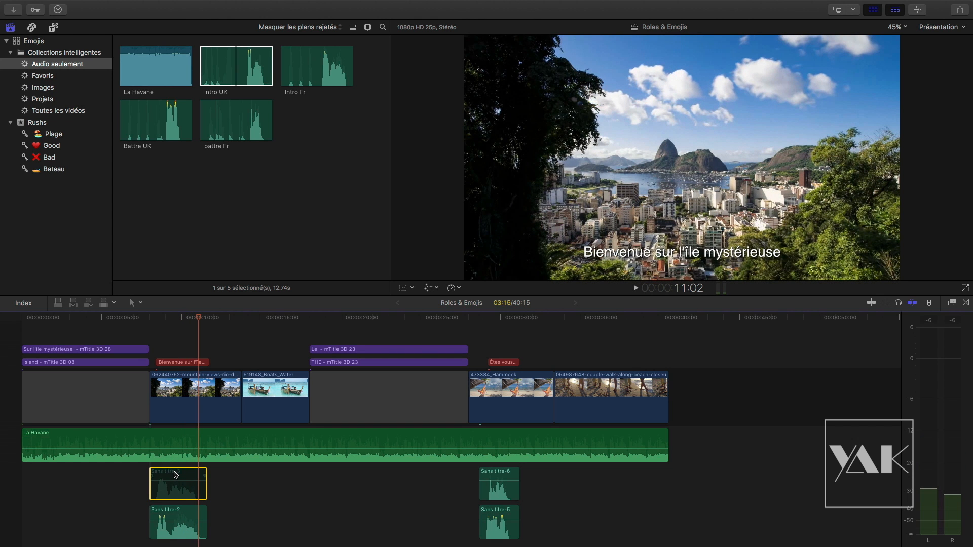
Enable the Sans titre-3 audio clip again, disable Sans titre-2 instead and play the same section.
key("v")
left_click(177, 516)
key("v")
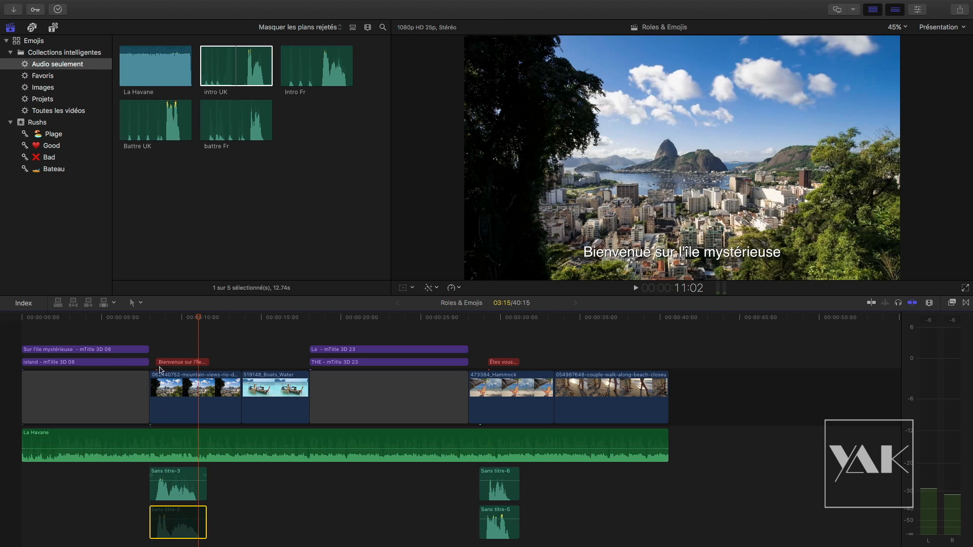
left_click(146, 322)
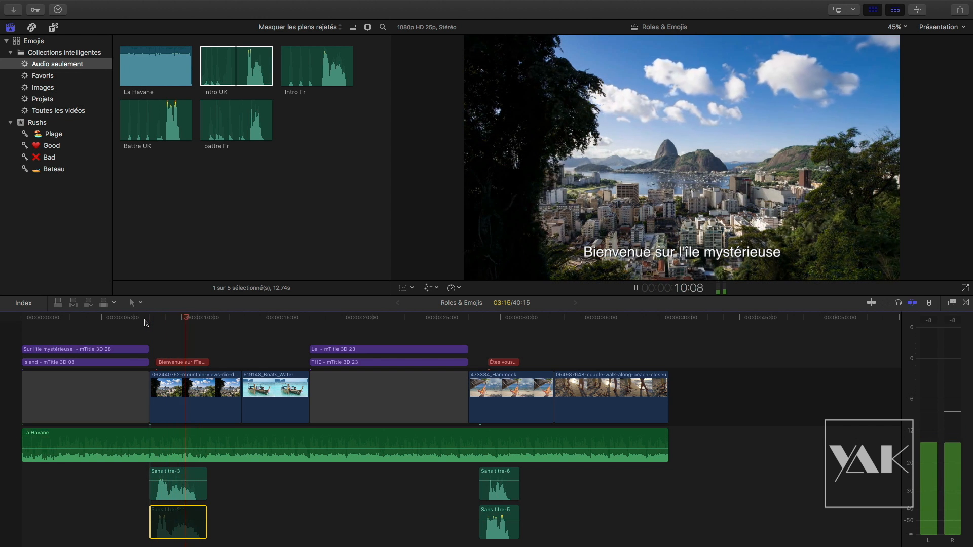
key("space")
mouse_move(169, 318)
left_mouse_down()
mouse_move(113, 318)
mouse_move(191, 318)
mouse_move(130, 318)
mouse_move(174, 316)
left_mouse_up()
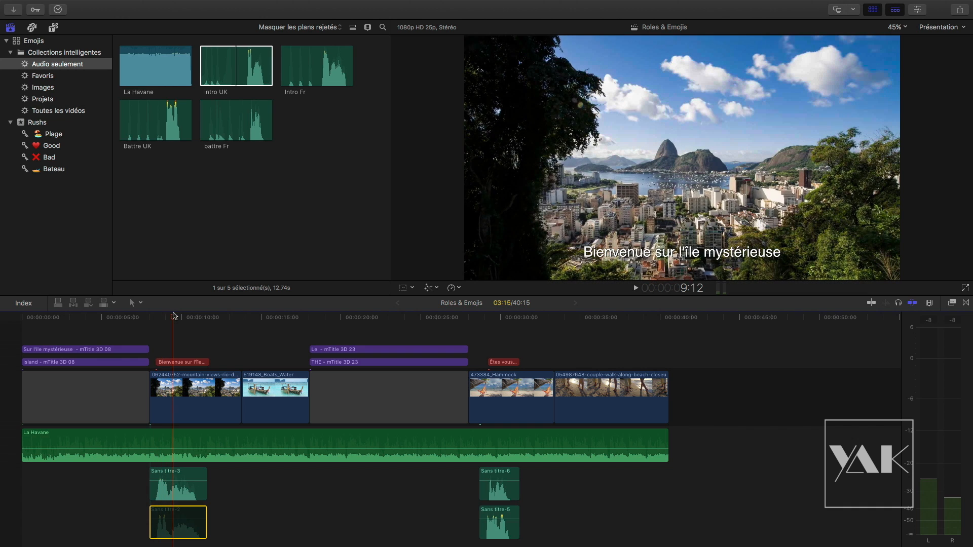
Listen to the Intro Fr and intro UK source clips in the browser to compare the two voice-over languages.
left_click(223, 67)
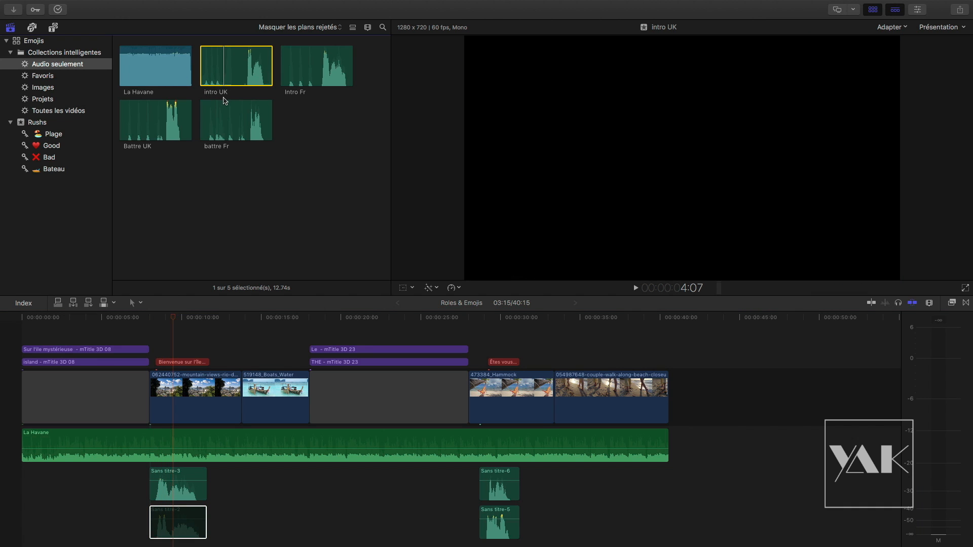
left_click(331, 74)
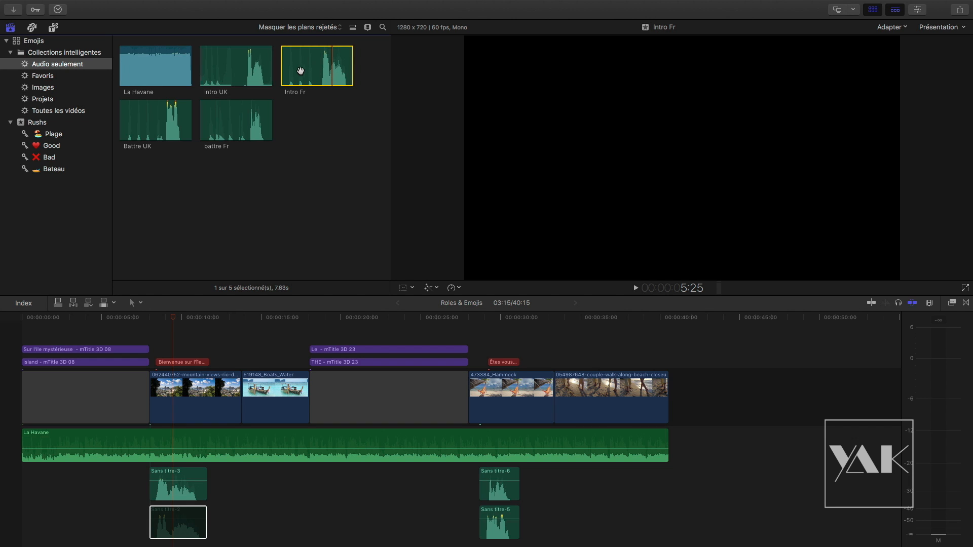
key("space")
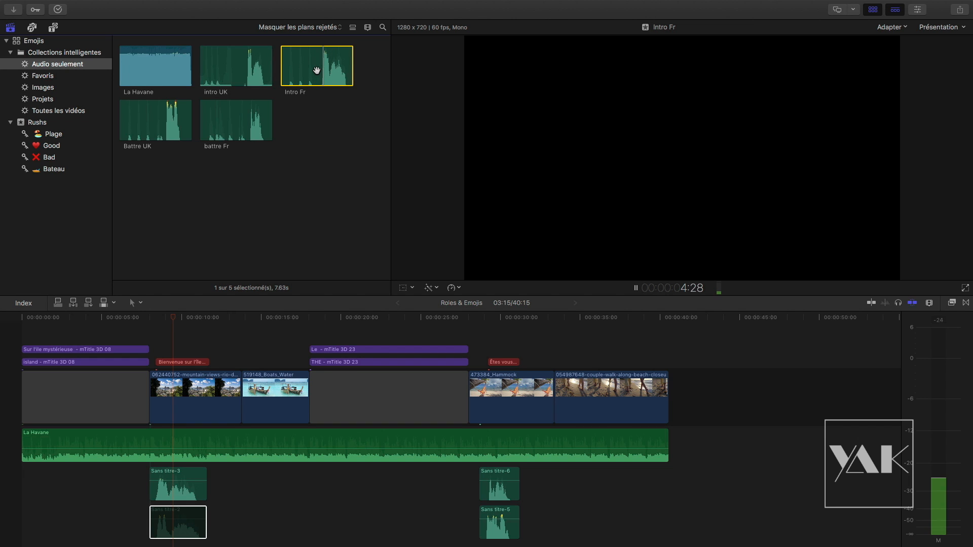
key("space")
left_click(242, 69)
key("space")
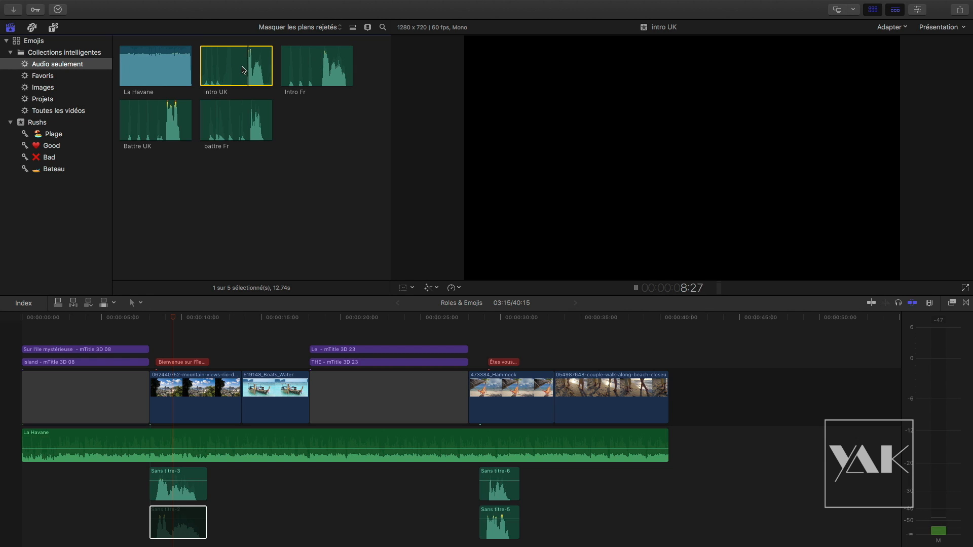
key("space")
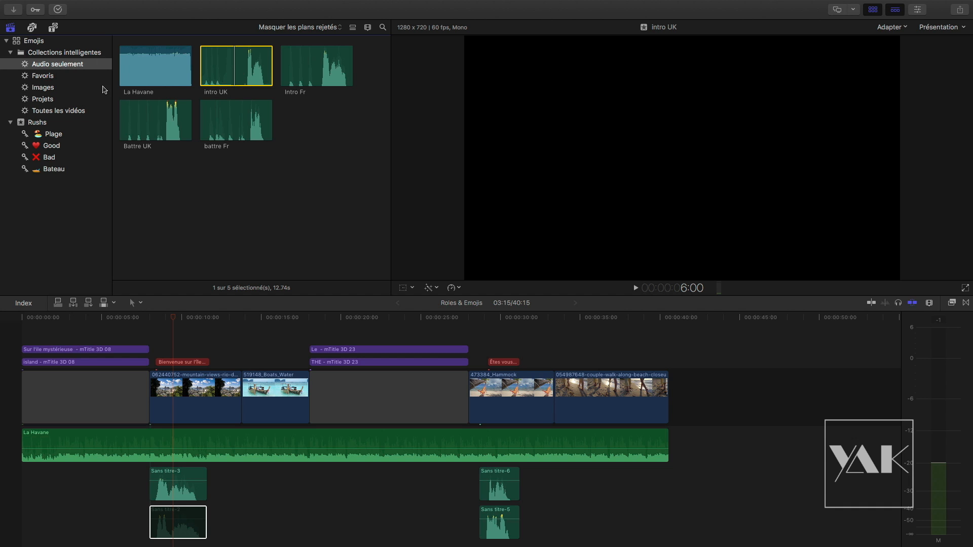
right_click(234, 74)
left_click(221, 70)
right_click(221, 71)
left_click(221, 71)
Open the role editor for the Emojis library and add a new audio role named Voix off.
mouse_move(159, 3)
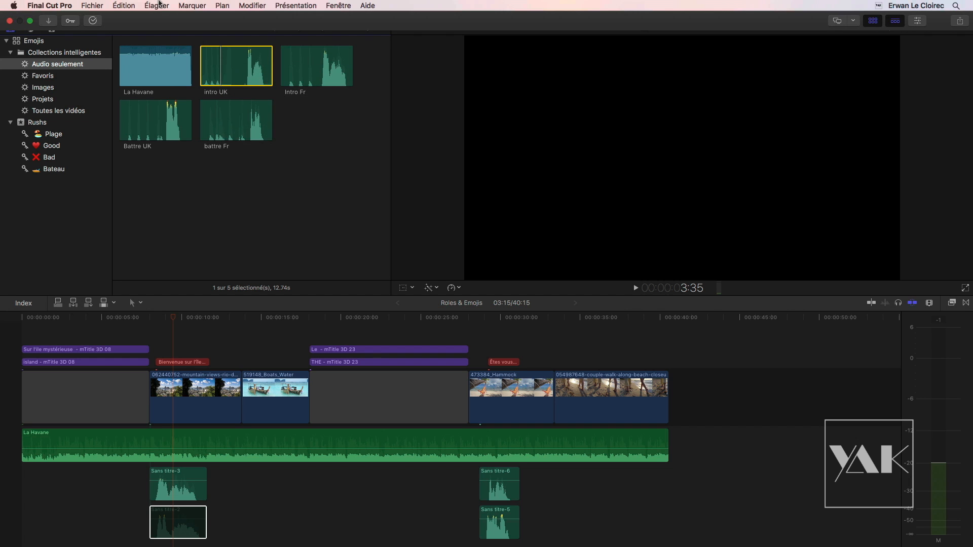
left_click(252, 6)
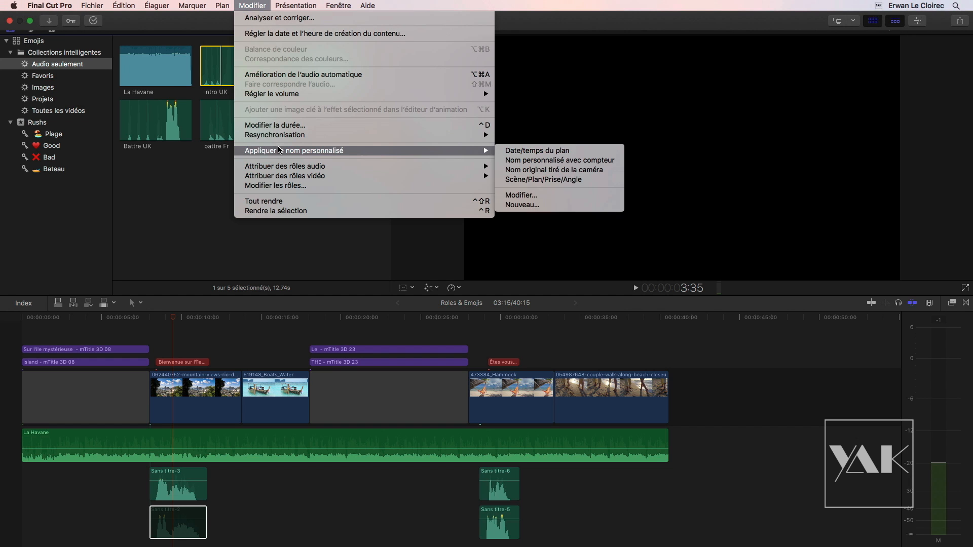
left_click(286, 187)
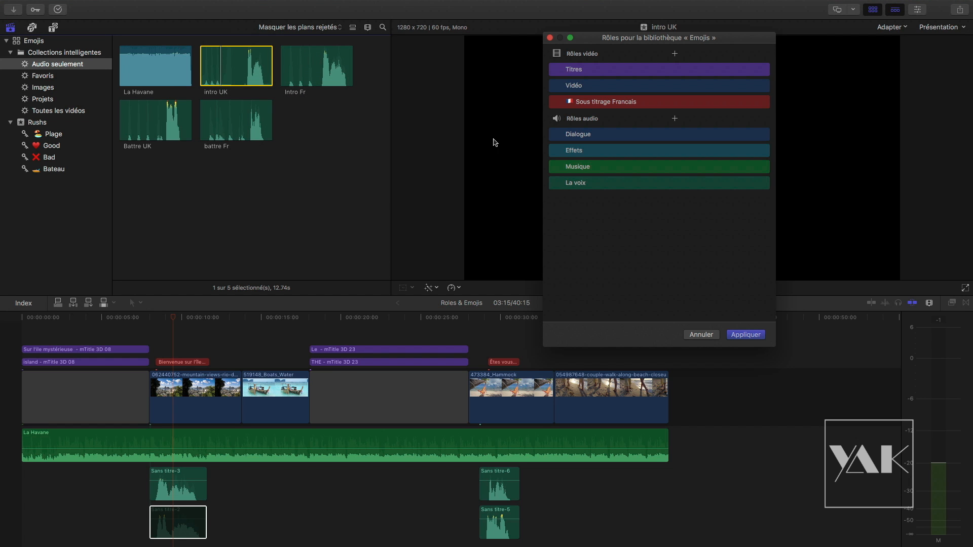
left_click_drag(676, 40, 494, 64)
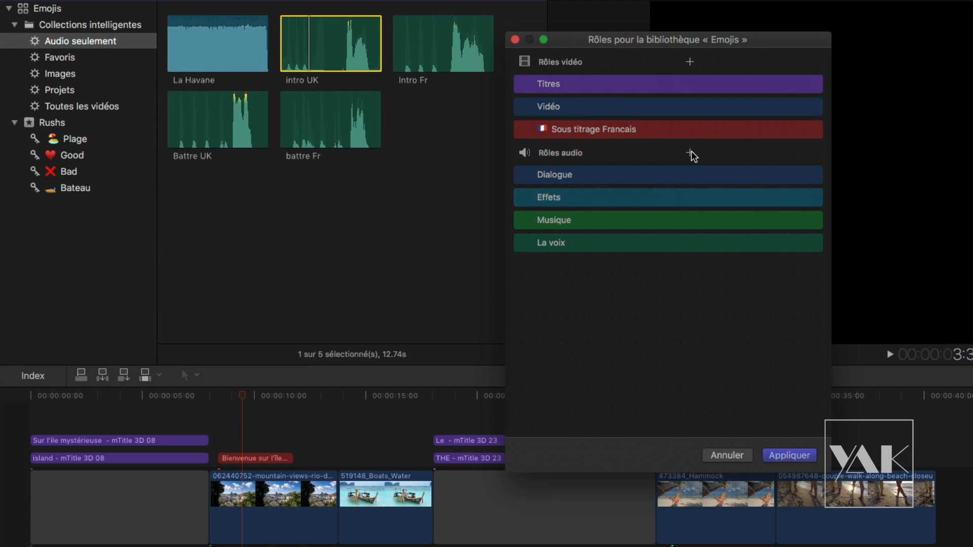
left_click(689, 153)
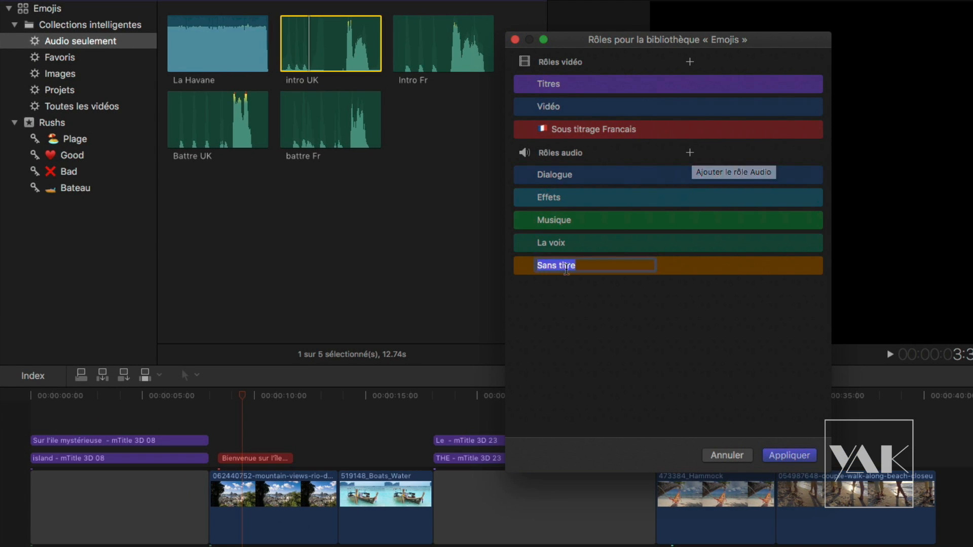
type("Voix off")
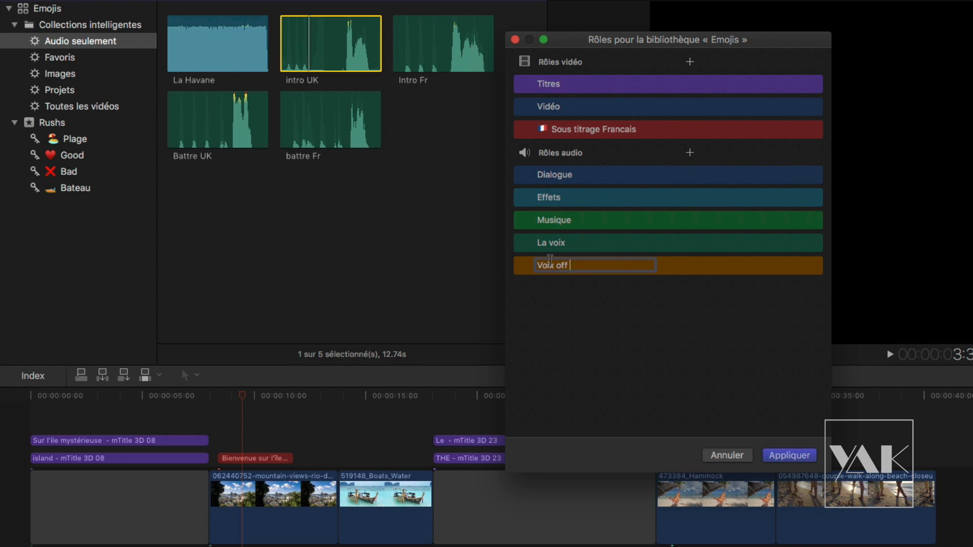
key("Return")
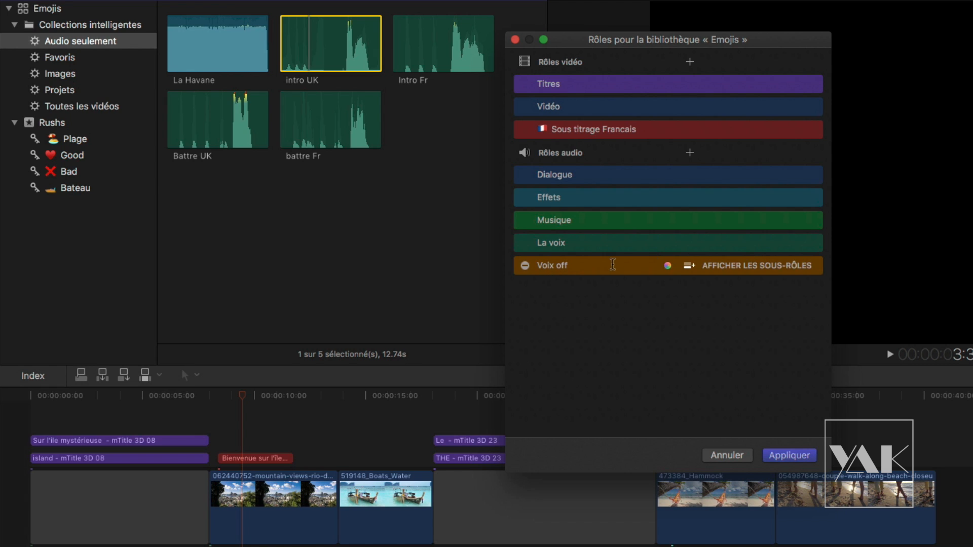
Show the subroles of the Voix off role and rename its first subrole as FR.
left_click(729, 266)
left_click(562, 286)
left_click_drag(585, 283, 519, 278)
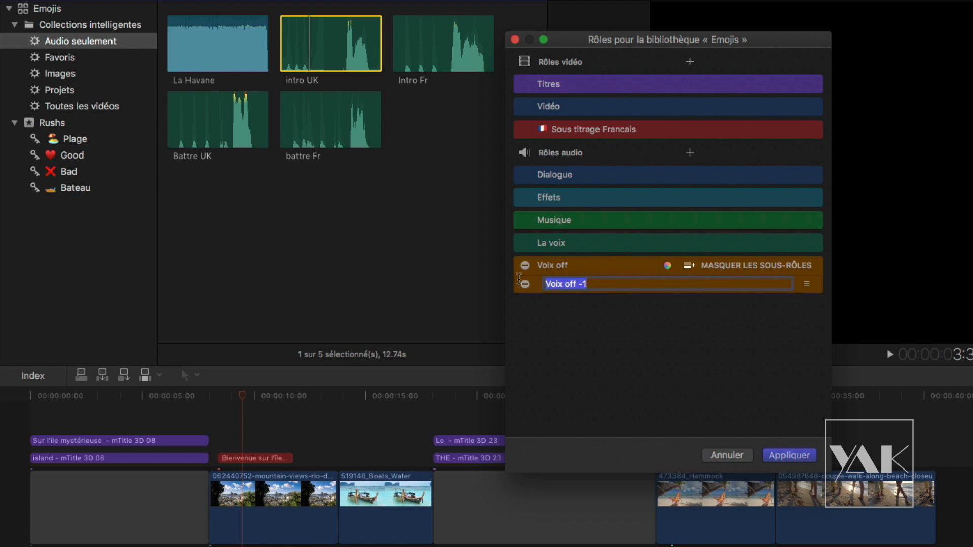
type("FR")
key("Return")
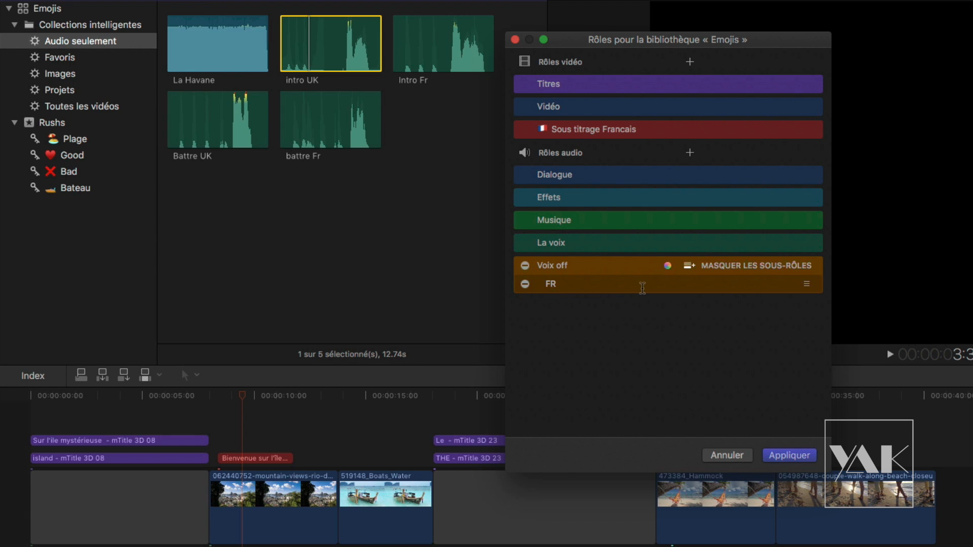
Add a second subrole named UK to the Voix off role.
left_click(690, 266)
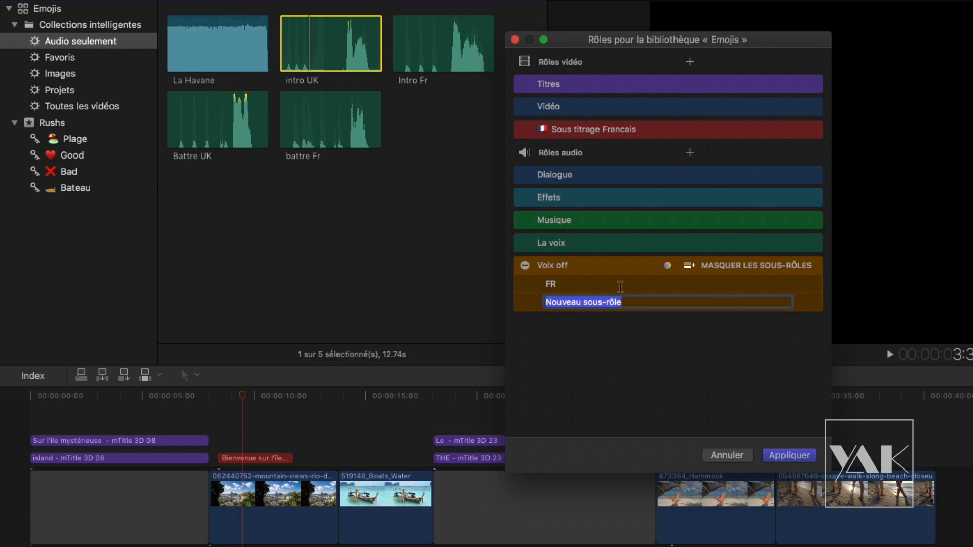
type("UK")
key("Return")
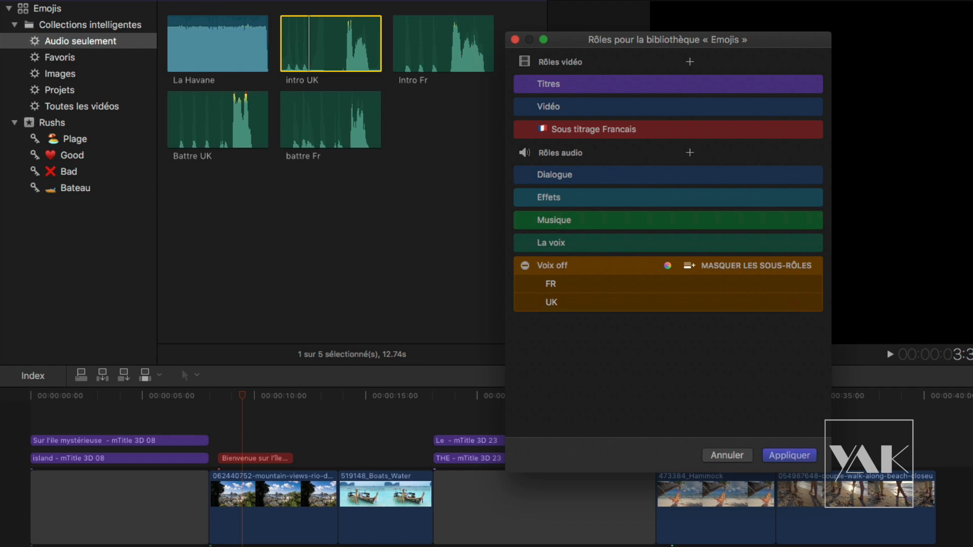
Insert the French flag emoji in front of the name of the FR subrole under Voix off.
left_click(549, 284)
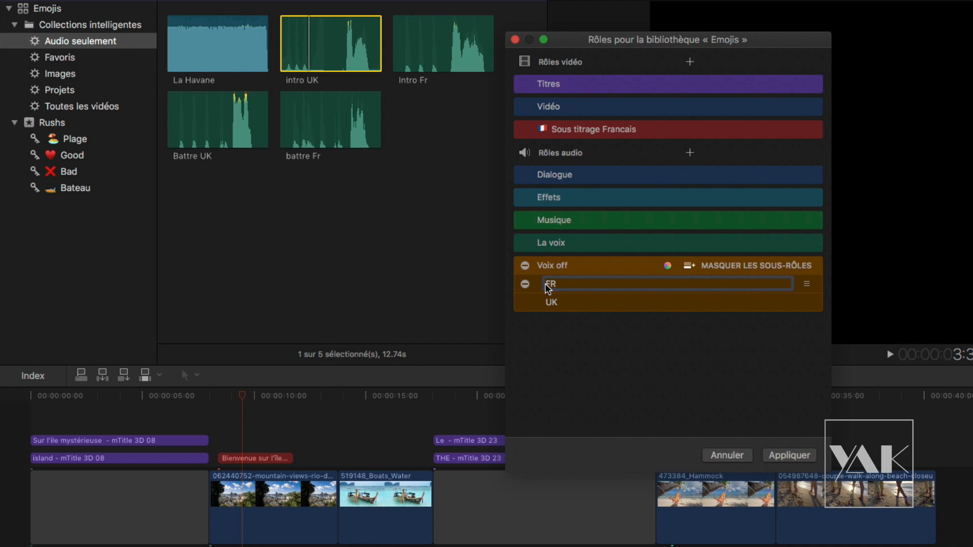
key("ctrl+super+space")
scroll(530, 385, "down", 10)
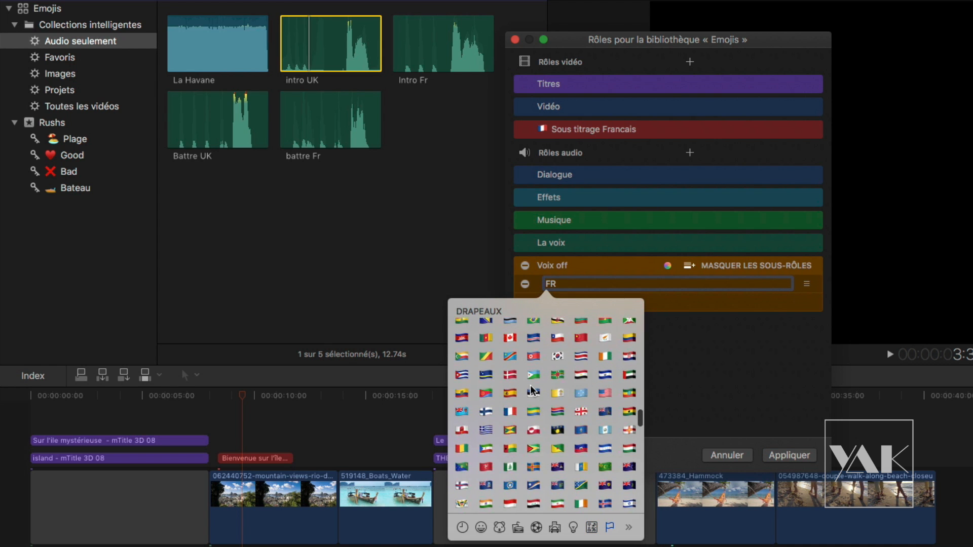
scroll(530, 384, "down", 5)
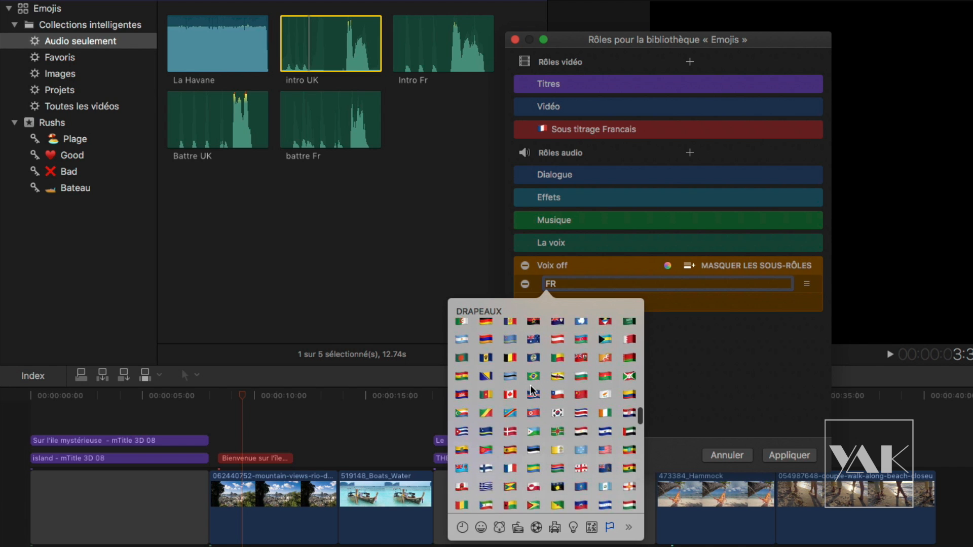
scroll(530, 384, "up", 10)
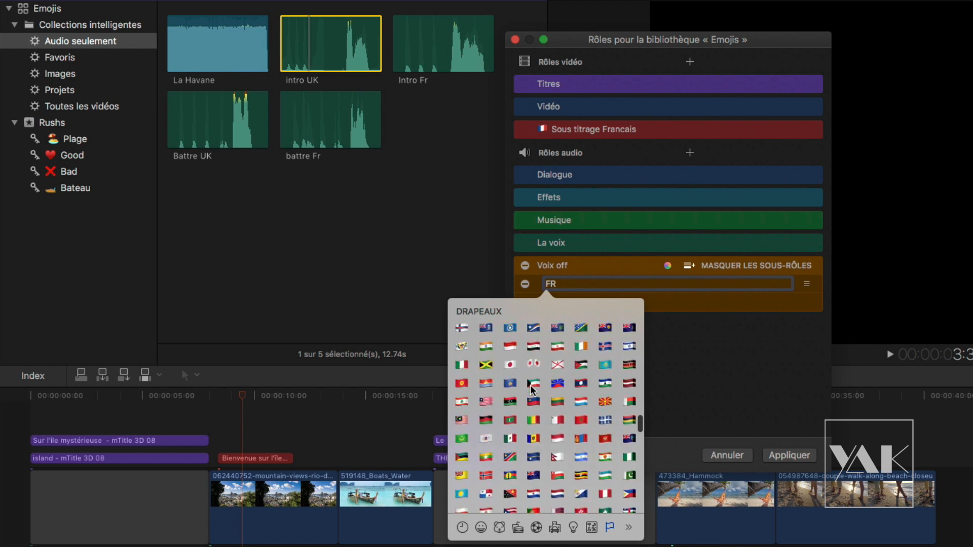
scroll(530, 385, "up", 1)
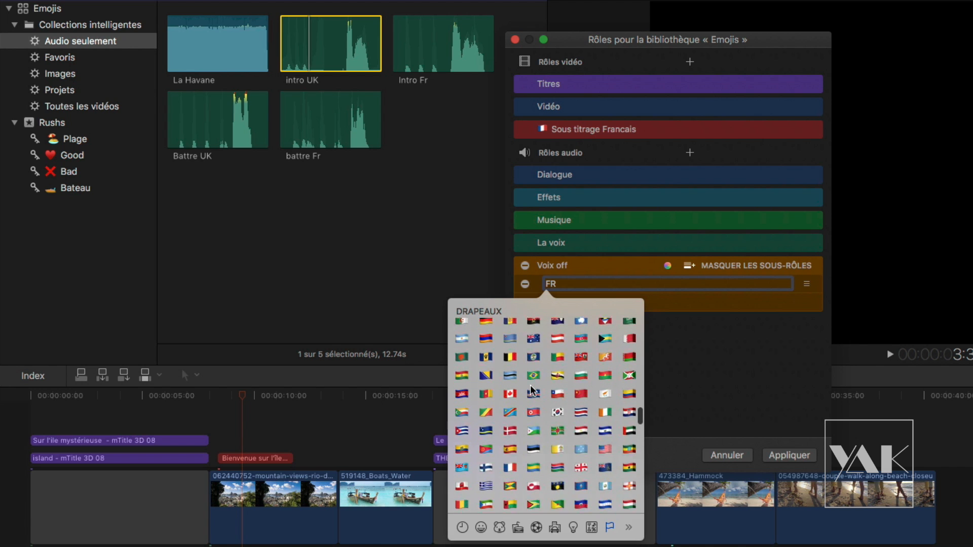
left_click(509, 461)
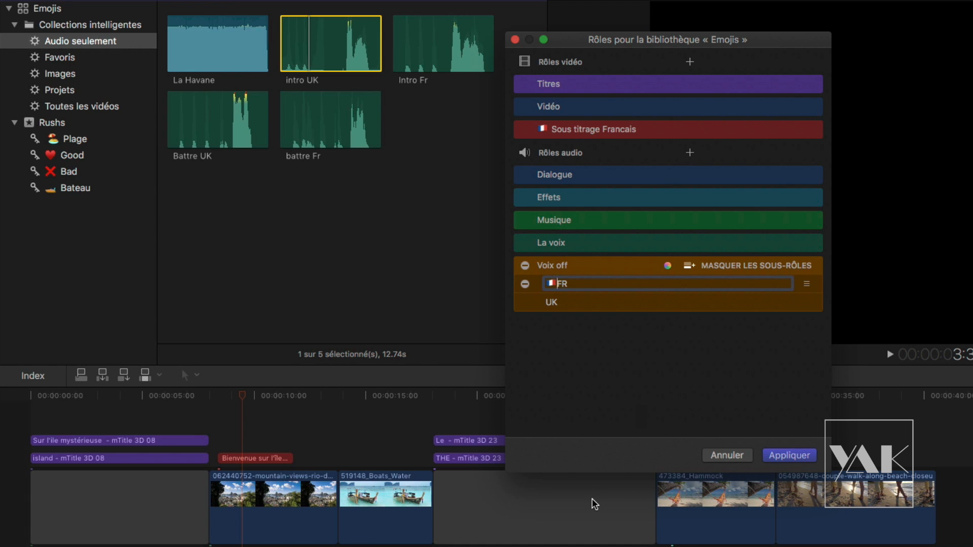
key("Return")
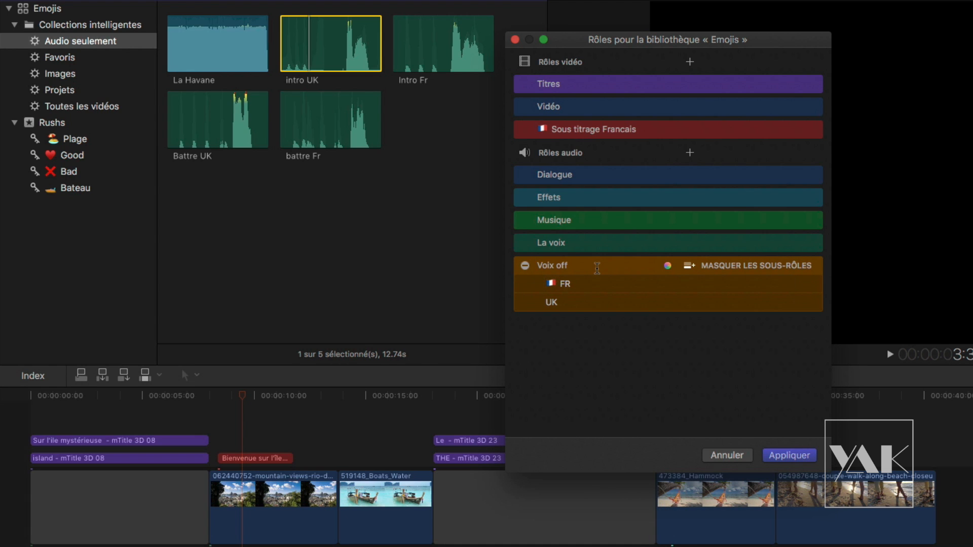
Insert the United Kingdom flag emoji in front of the UK subrole's name and apply the role changes to the library.
left_click(547, 302)
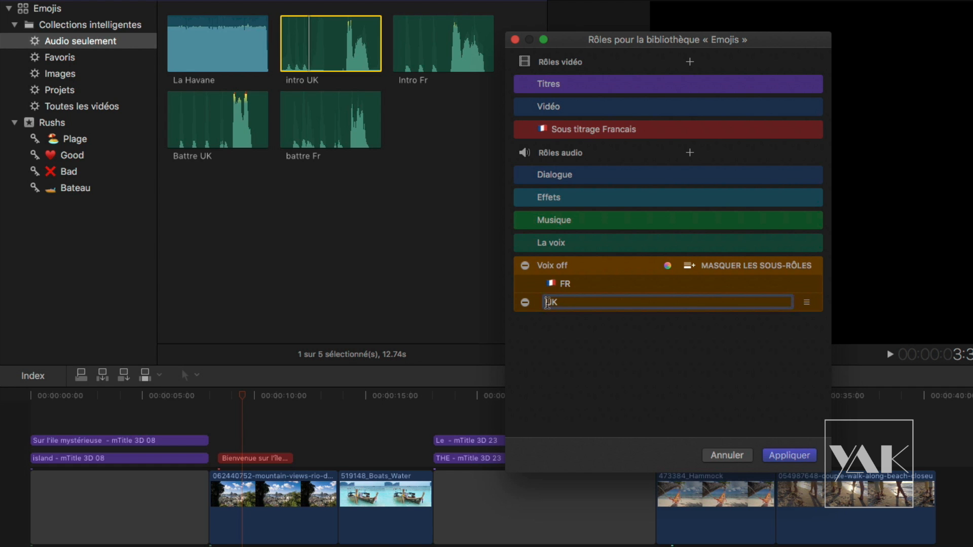
key("ctrl+super+space")
scroll(539, 408, "down", 10)
scroll(557, 467, "down", 3)
scroll(557, 467, "up", 8)
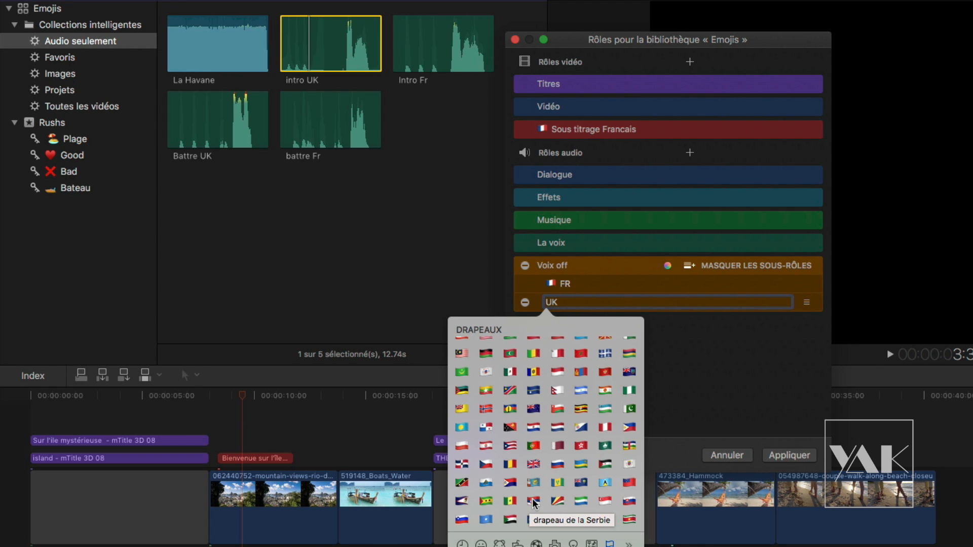
left_click(534, 466)
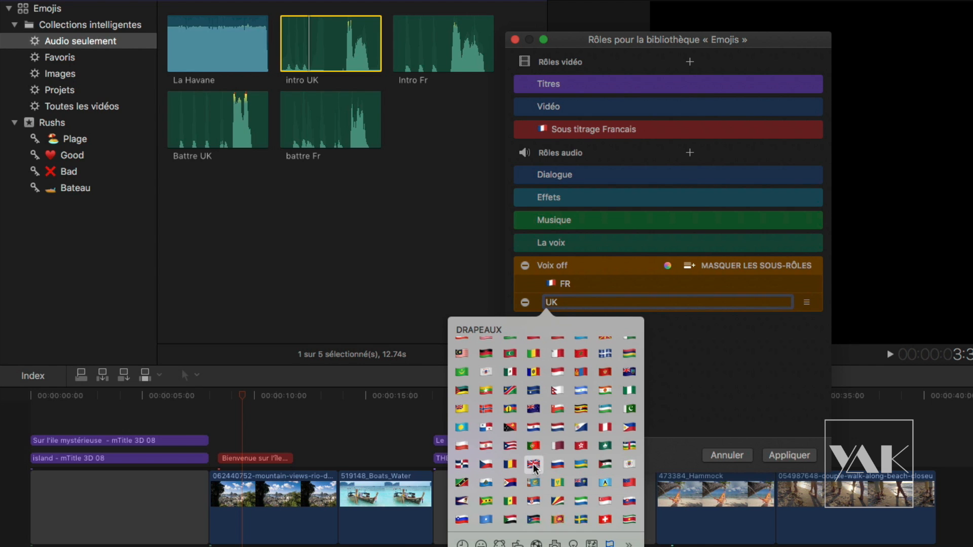
key("Return")
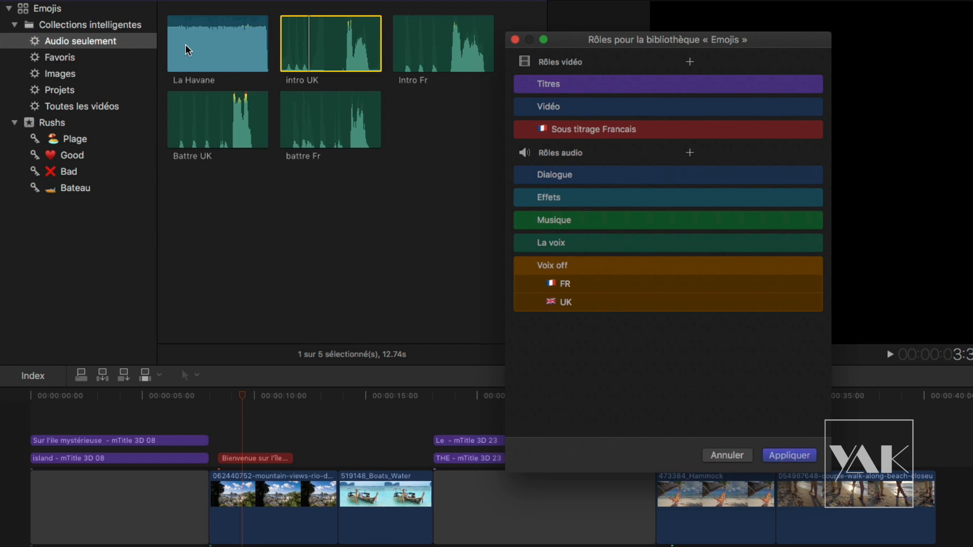
left_click(789, 454)
Assign the FR subrole of the Voix off audio role to the La Havane clip.
right_click(211, 51)
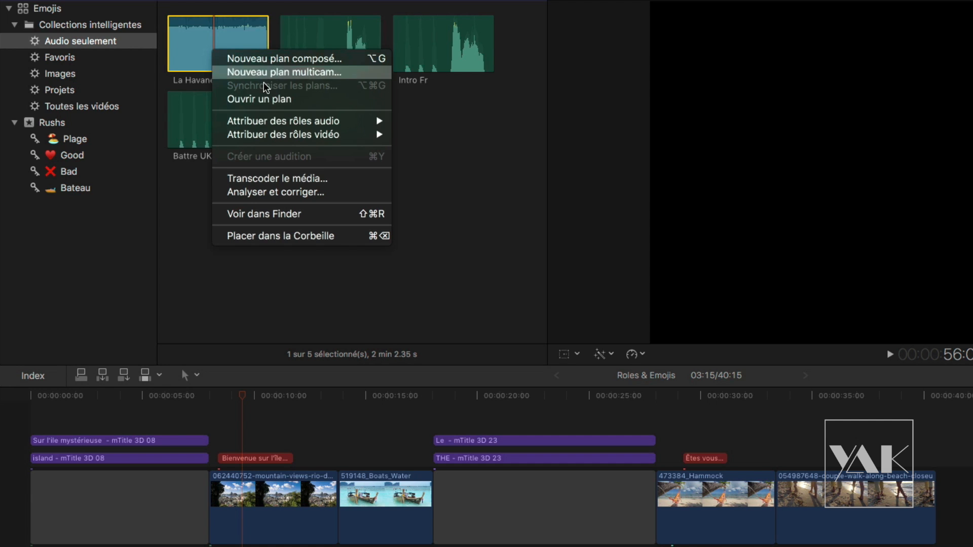
mouse_move(273, 134)
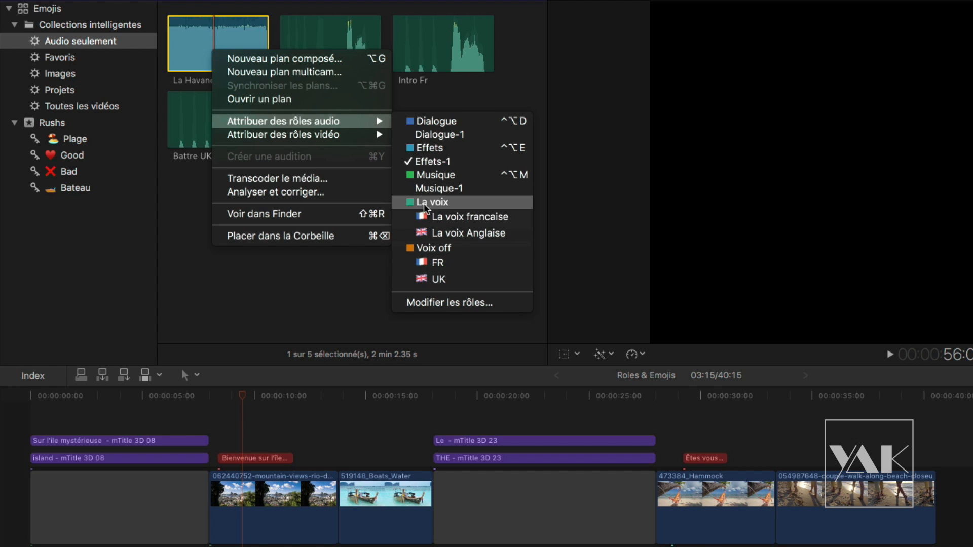
left_click(440, 269)
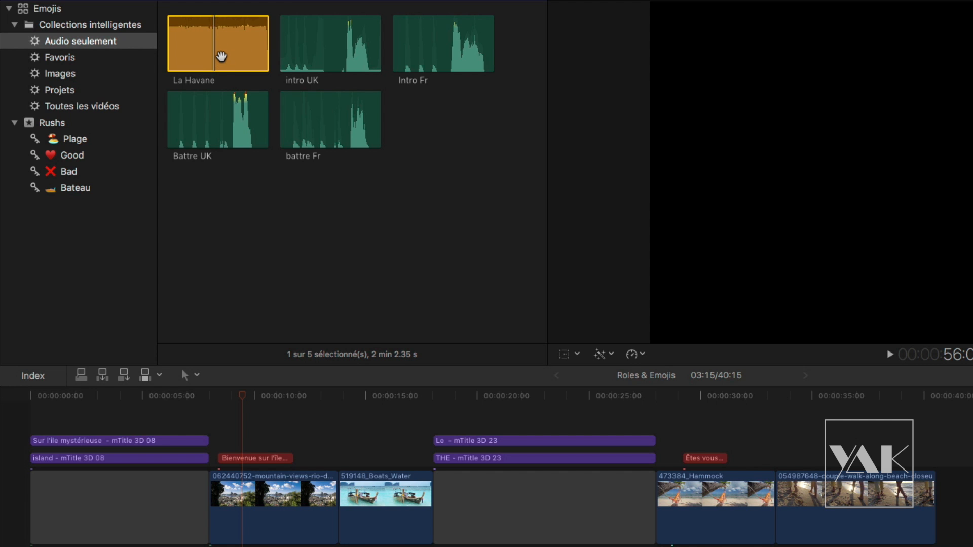
Assign the Musique audio role to the La Havane clip and deselect it.
right_click(221, 56)
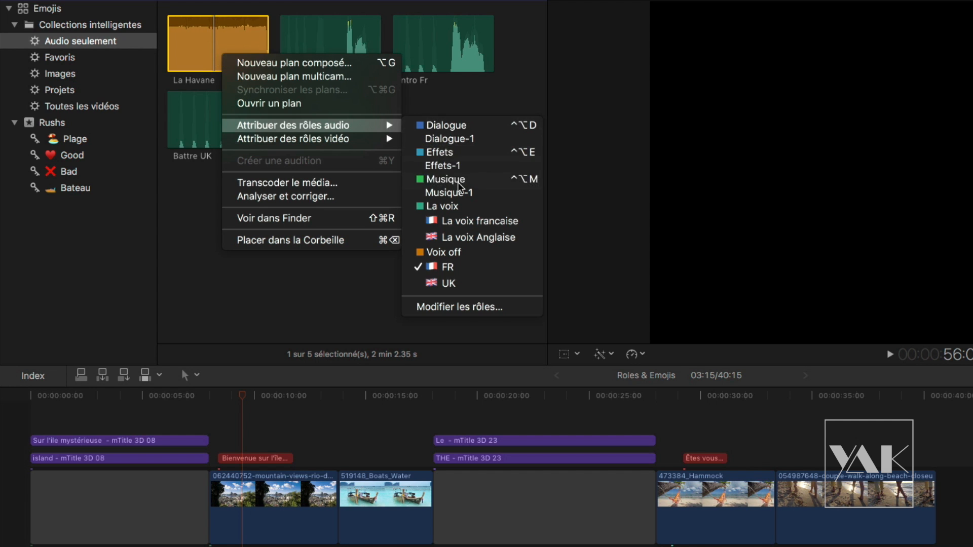
left_click(459, 186)
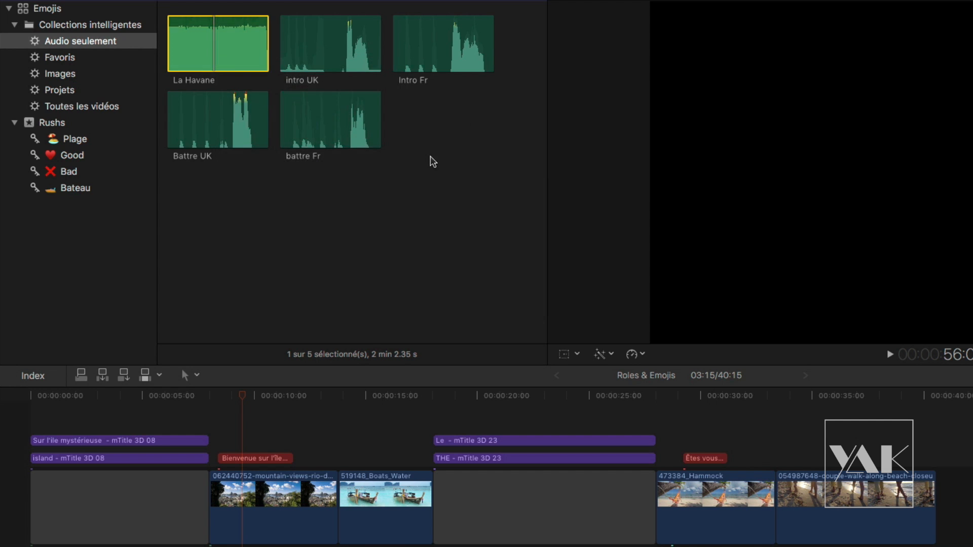
left_click(363, 261)
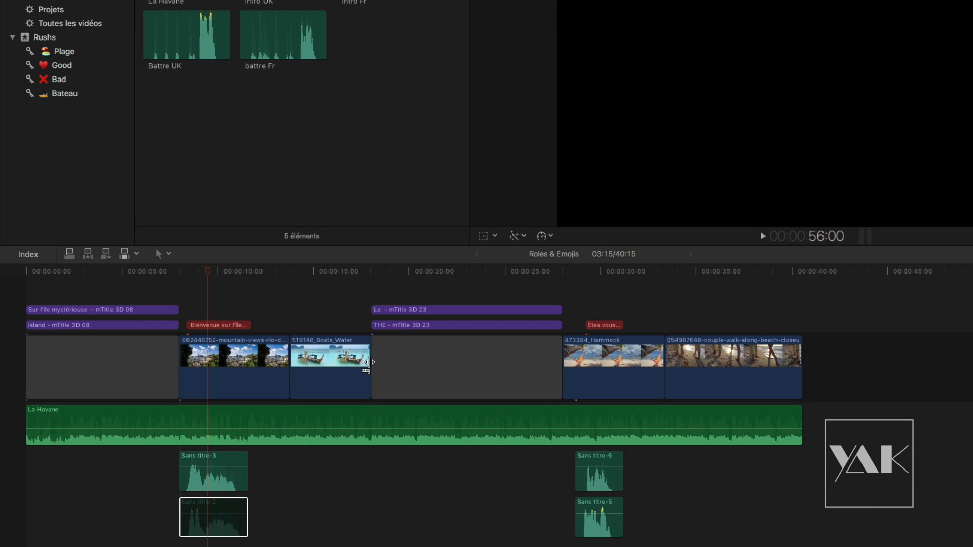
Show the timeline's role index and examine the Titres subroles and the French subtitle at about 9:08.
left_click_drag(202, 270, 130, 275)
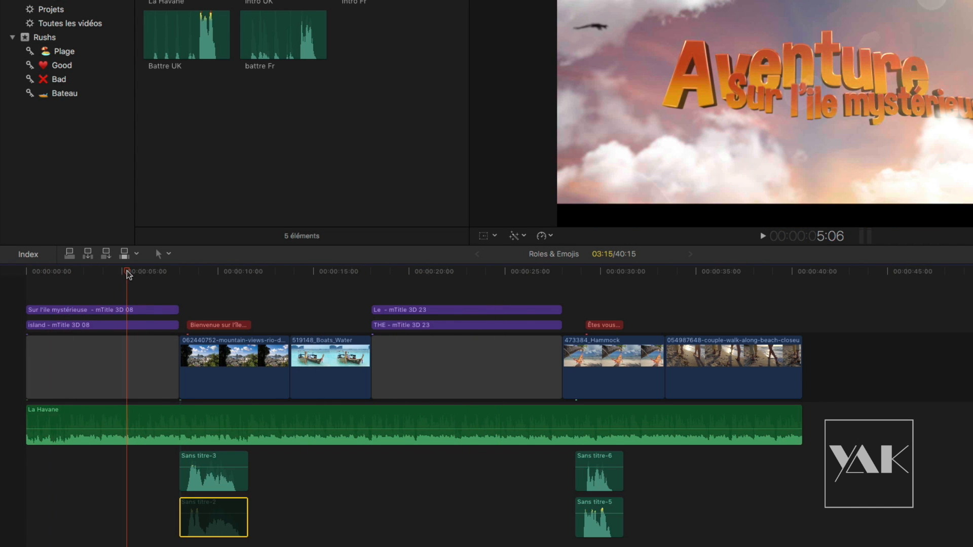
left_click(30, 254)
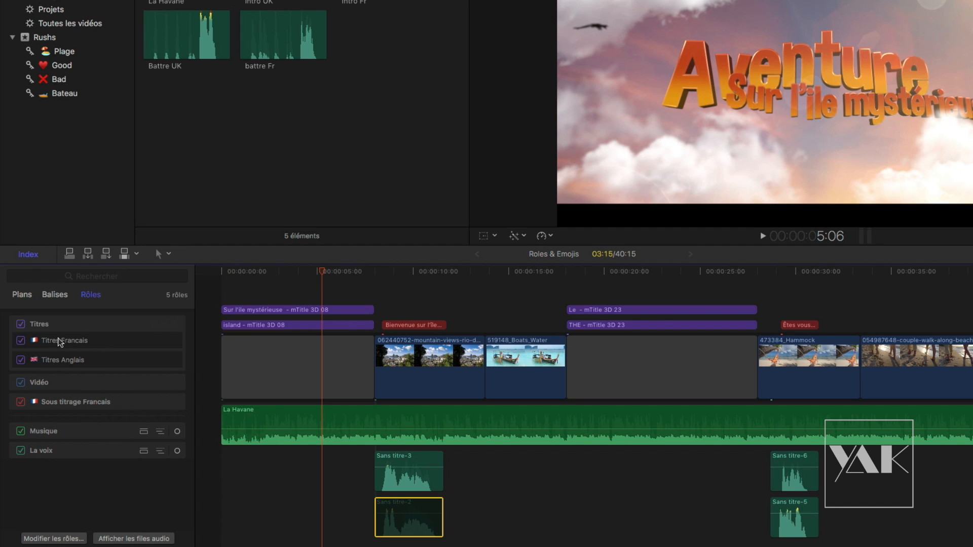
left_click(163, 324)
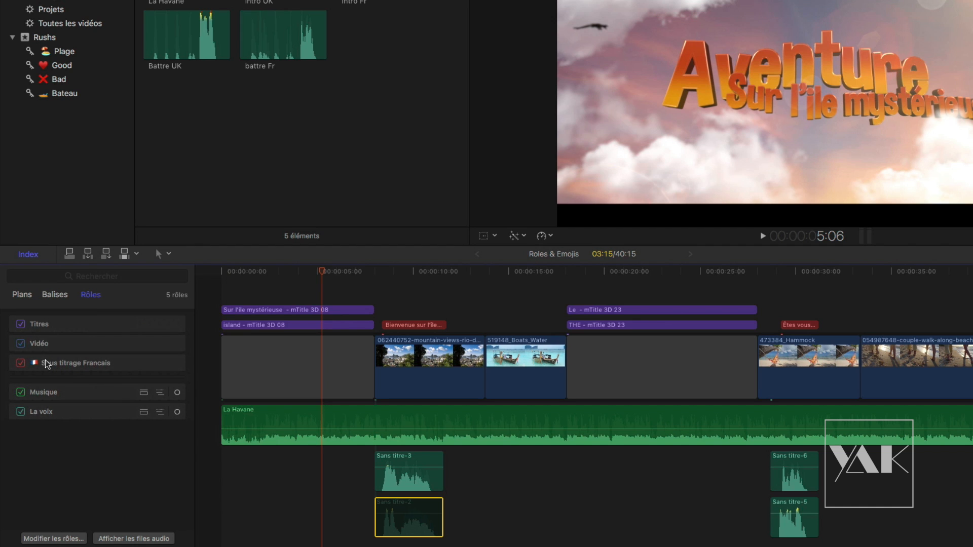
left_click_drag(375, 275, 400, 276)
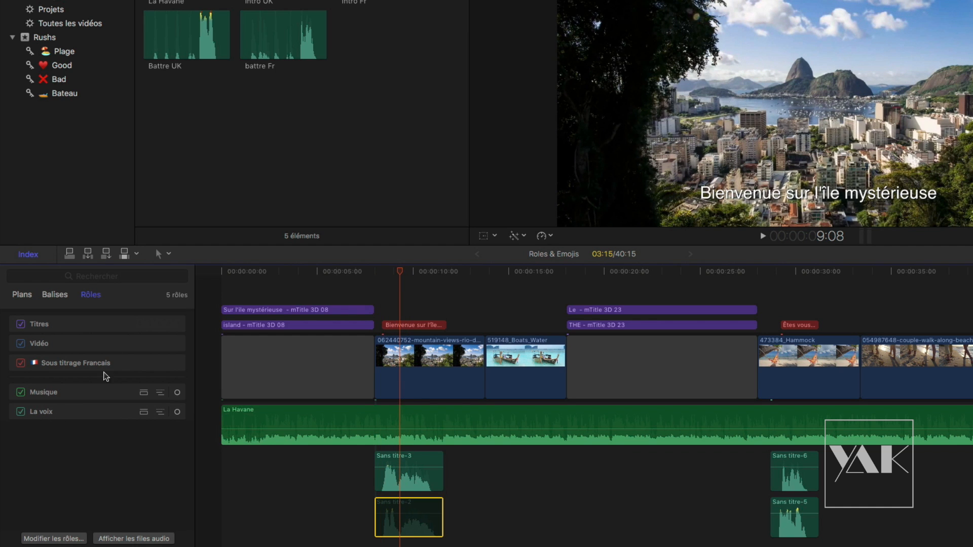
left_click(151, 324)
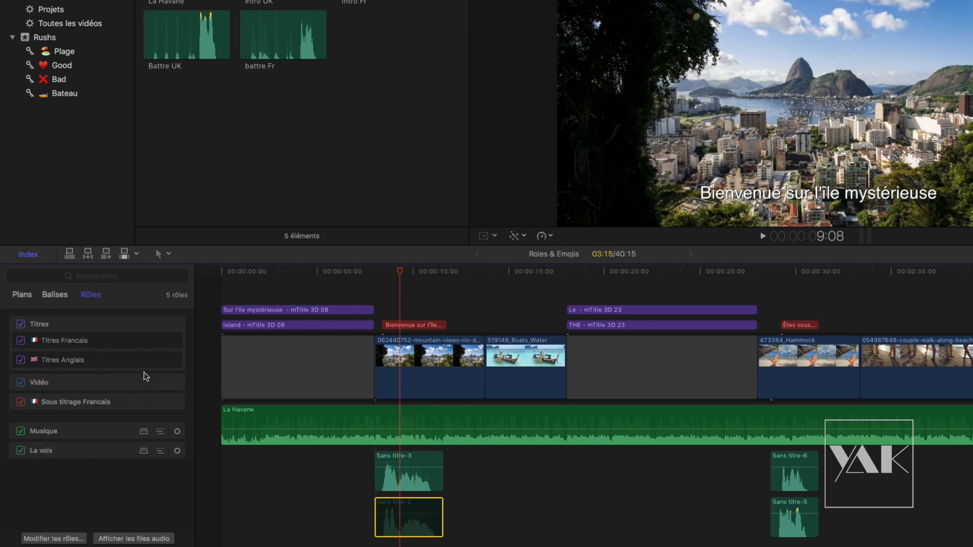
Highlight the Titres Francais clips and display the French and English subroles of La voix in separate timeline lanes.
left_click(161, 451)
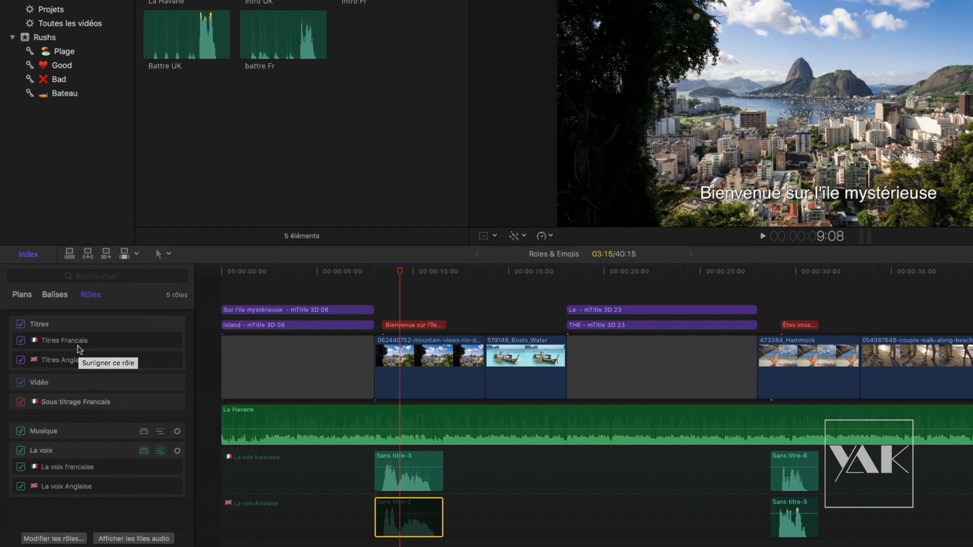
left_click(99, 345)
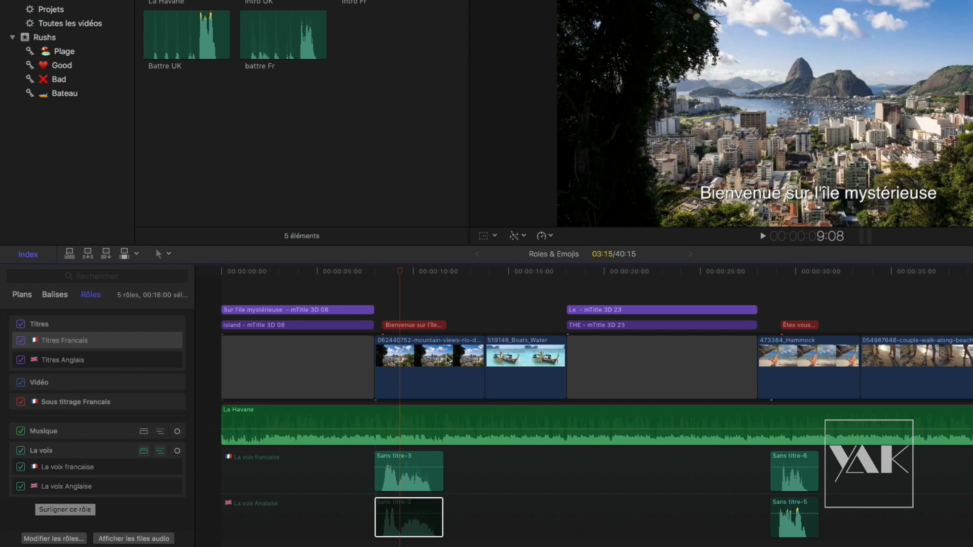
left_click(145, 451)
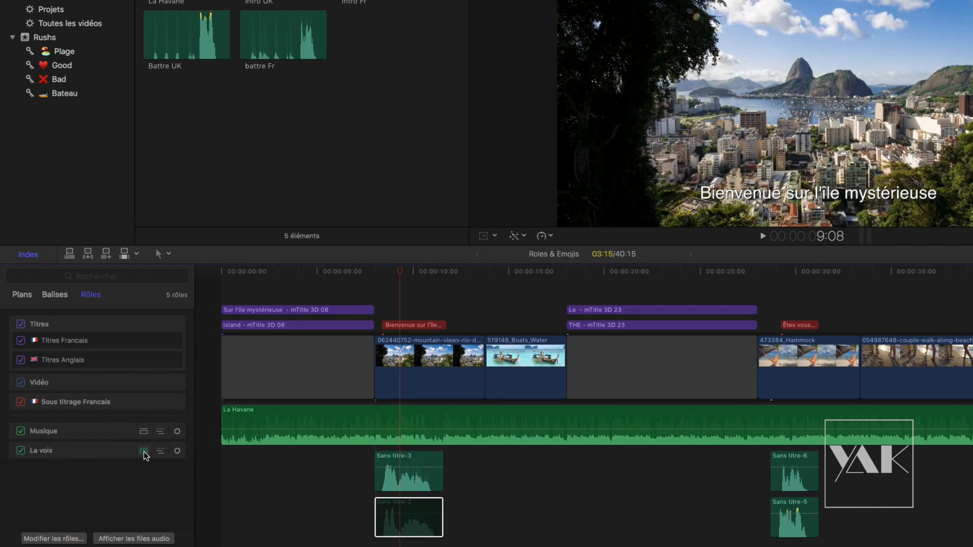
left_click(160, 452)
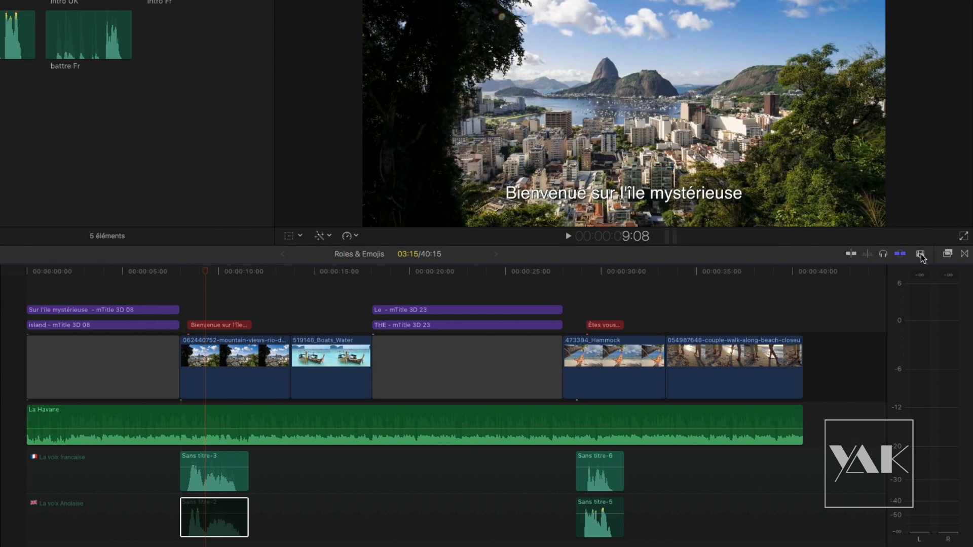
Set the timeline to label clips with their roles instead of their clip names.
left_click(921, 255)
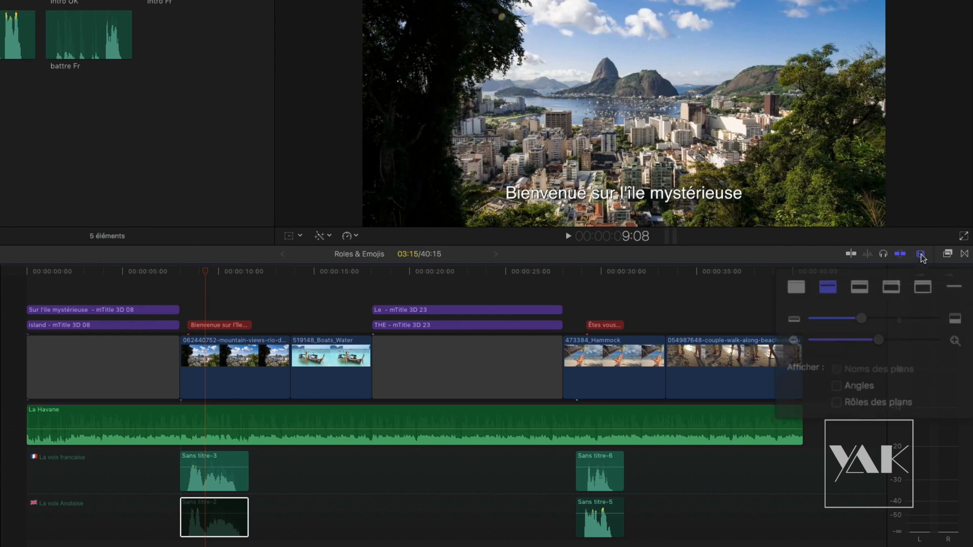
left_click(849, 381)
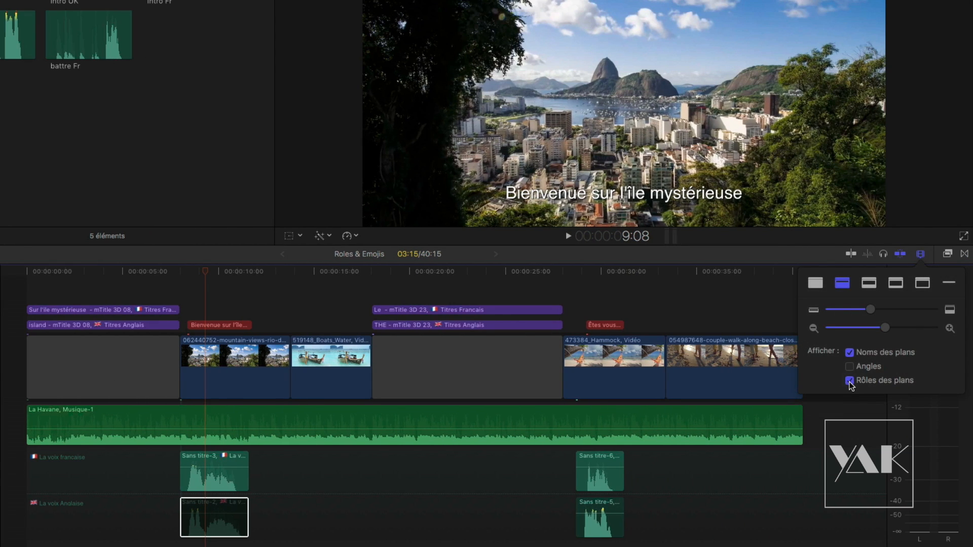
left_click(850, 353)
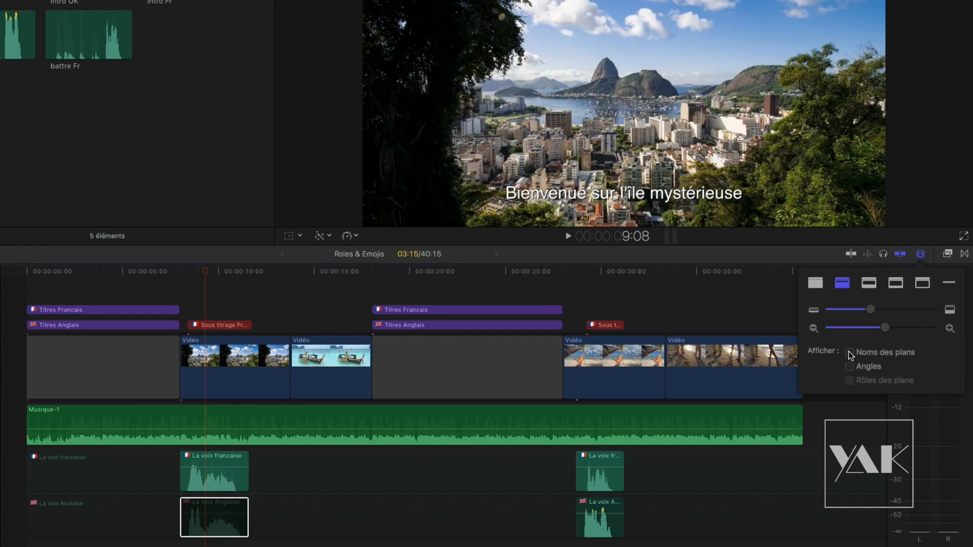
left_click(758, 308)
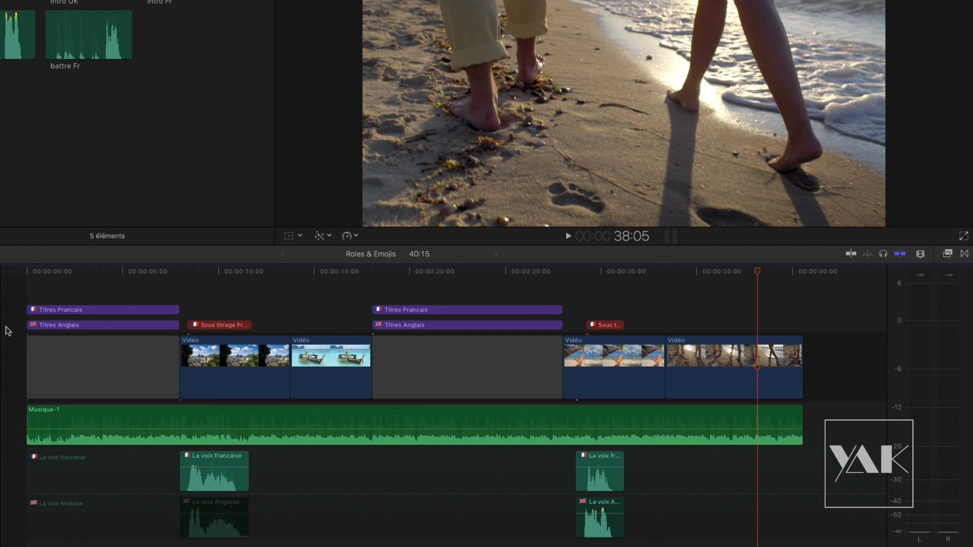
Disable the first Titres Francais title to preview the English title at 6:00, and enable it again.
left_click_drag(79, 273, 143, 275)
left_click(160, 311)
key("v")
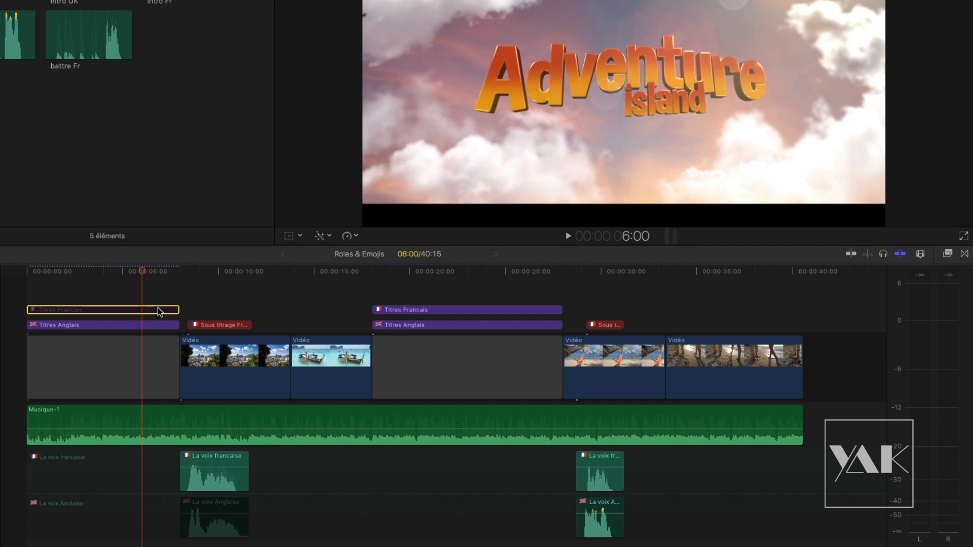
key("v")
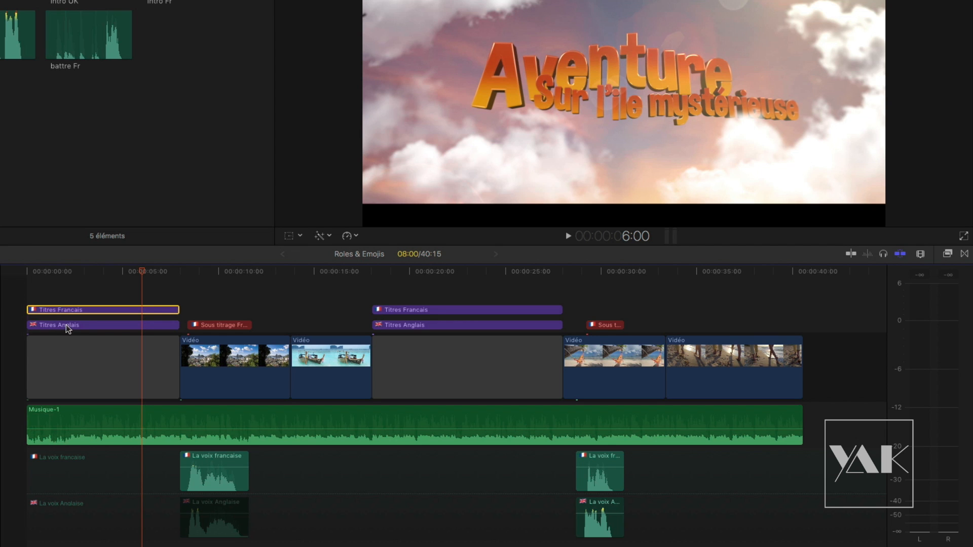
Preview the second pair of titles and browse the installed title categories around mTitle 3D vol. 2.
left_click_drag(400, 270, 420, 270)
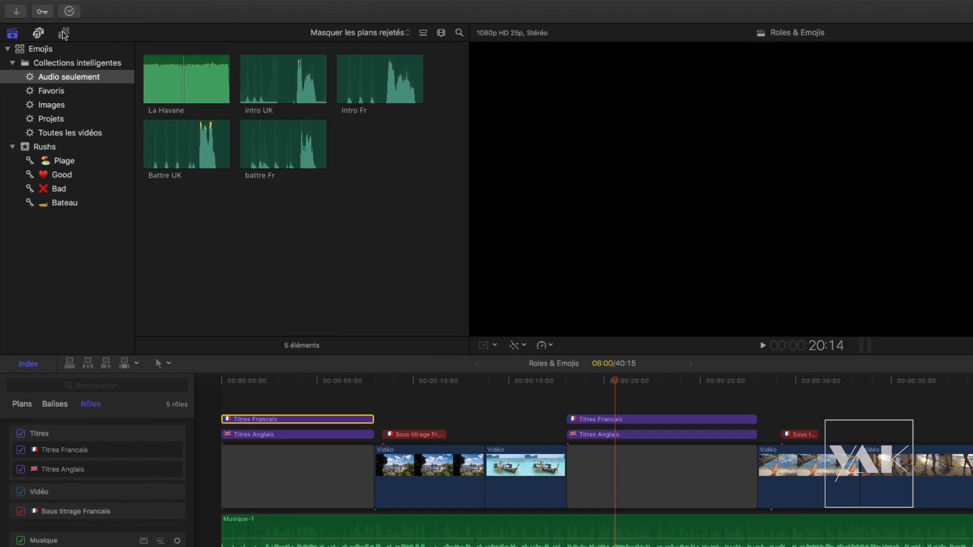
left_click(64, 33)
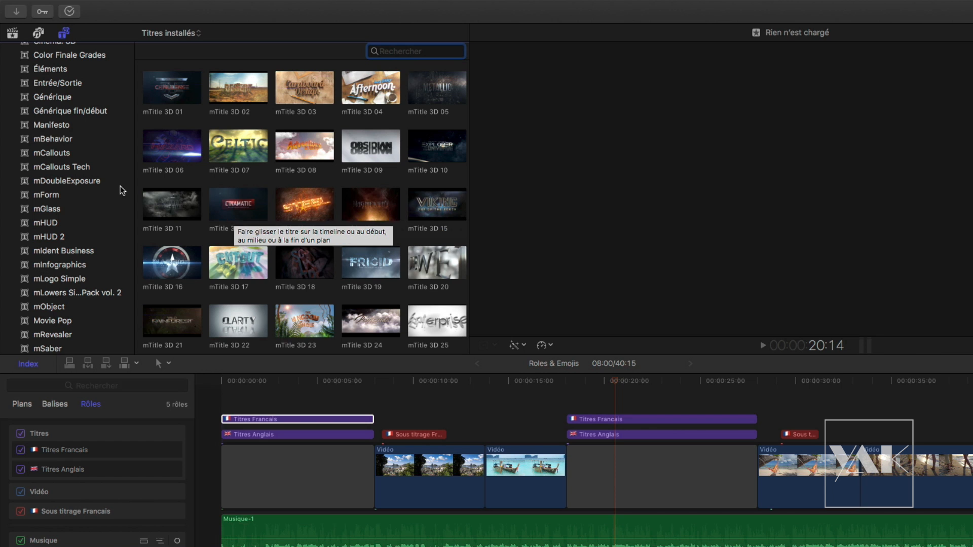
scroll(106, 209, "up", 3)
scroll(106, 209, "down", 5)
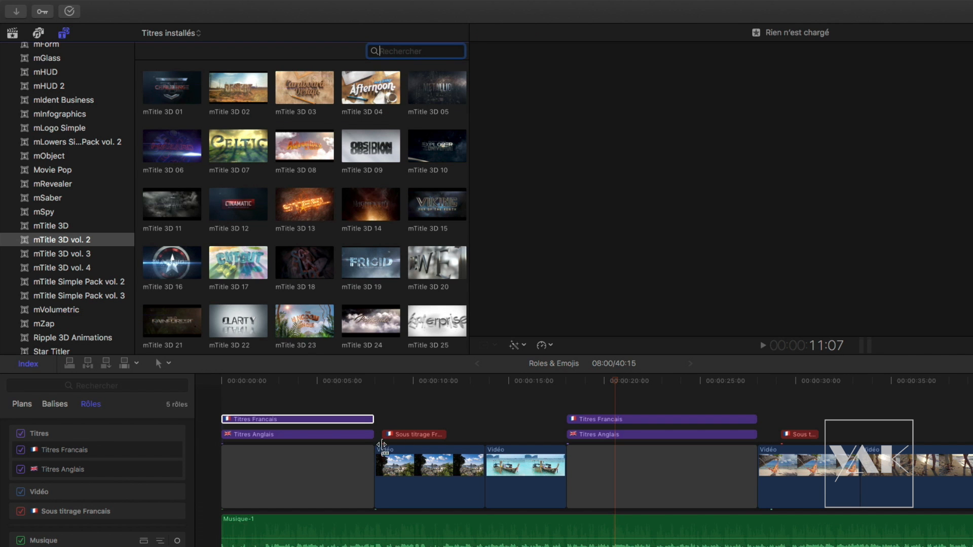
Disable the second Titres Francais title to preview the English title at 21:12, and enable it again.
left_click_drag(606, 381, 633, 378)
left_click(647, 419)
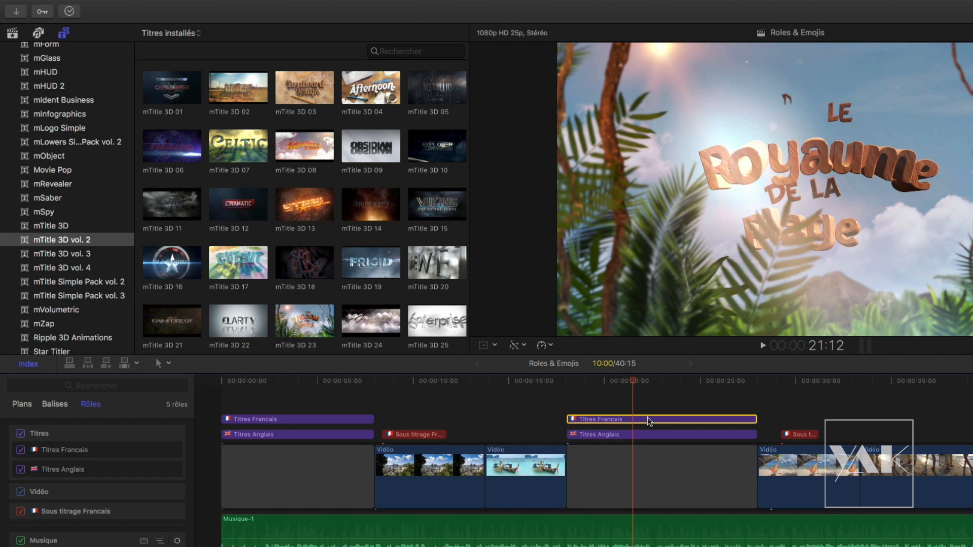
key("v")
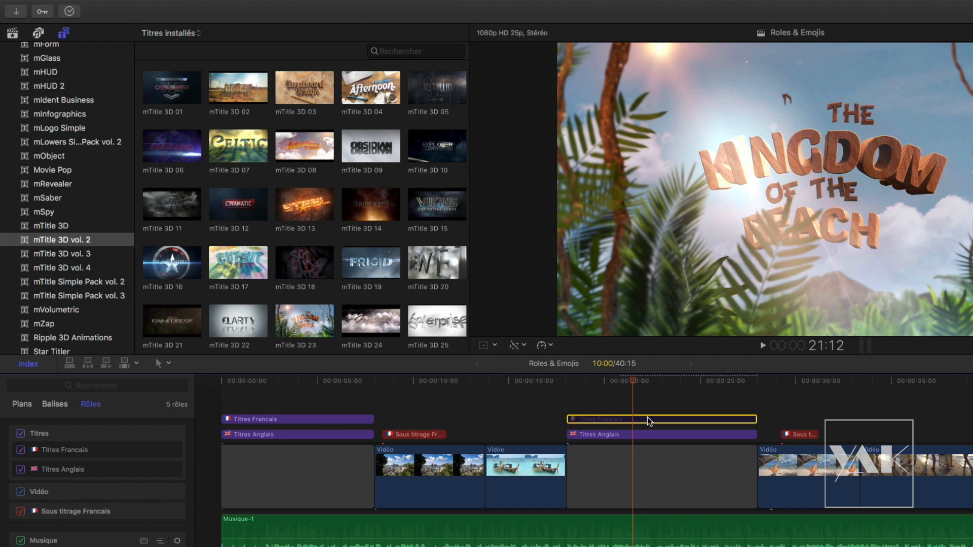
key("v")
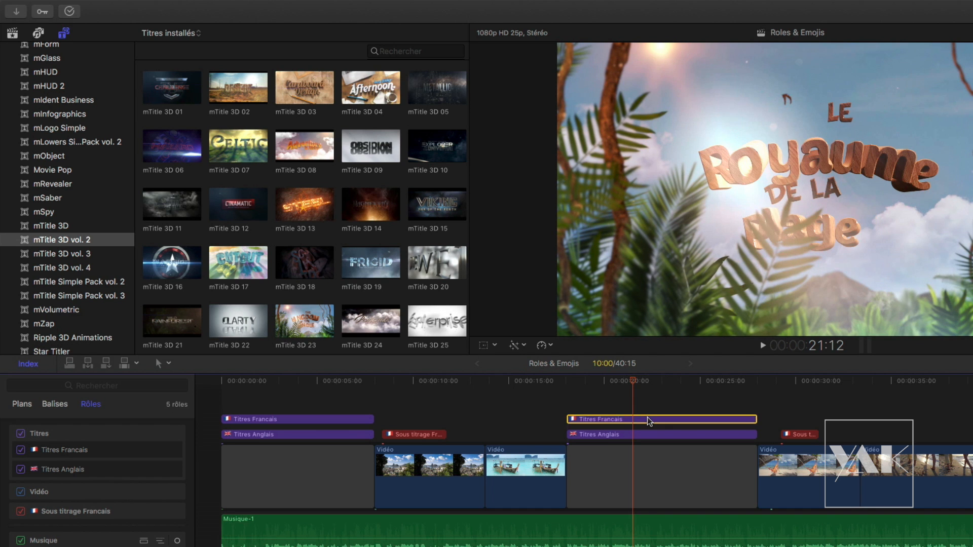
Enable the first La voix Anglaise clip, with the playhead at 9:13.
left_click_drag(574, 382, 403, 382)
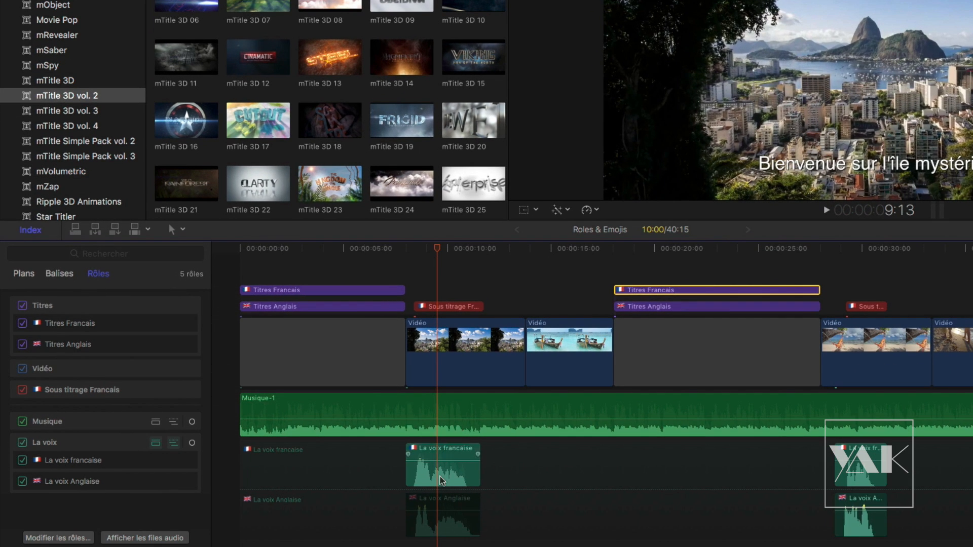
left_click(438, 503)
key("v")
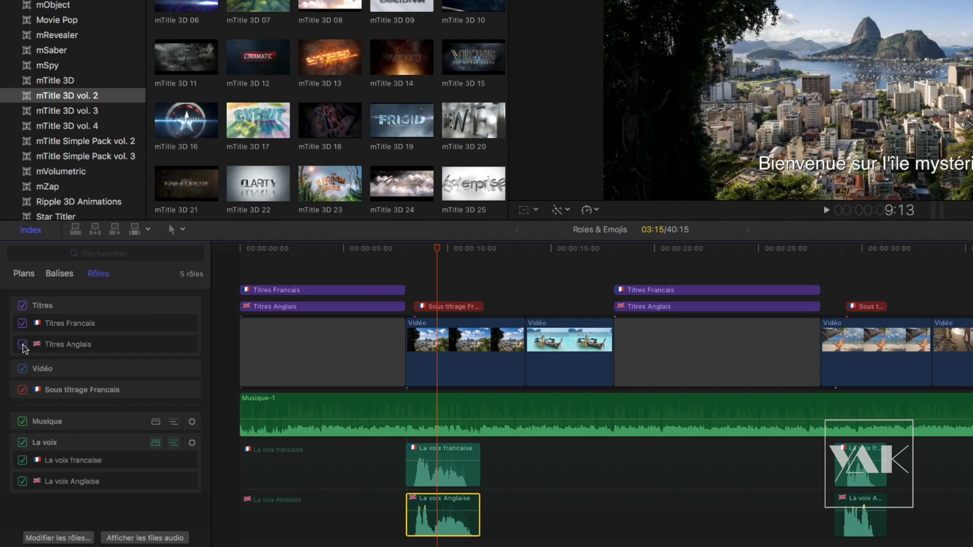
Turn off the Titres Anglais, Sous titrage Francais and La voix Anglaise roles and play the French version from 6:21.
left_click(23, 391)
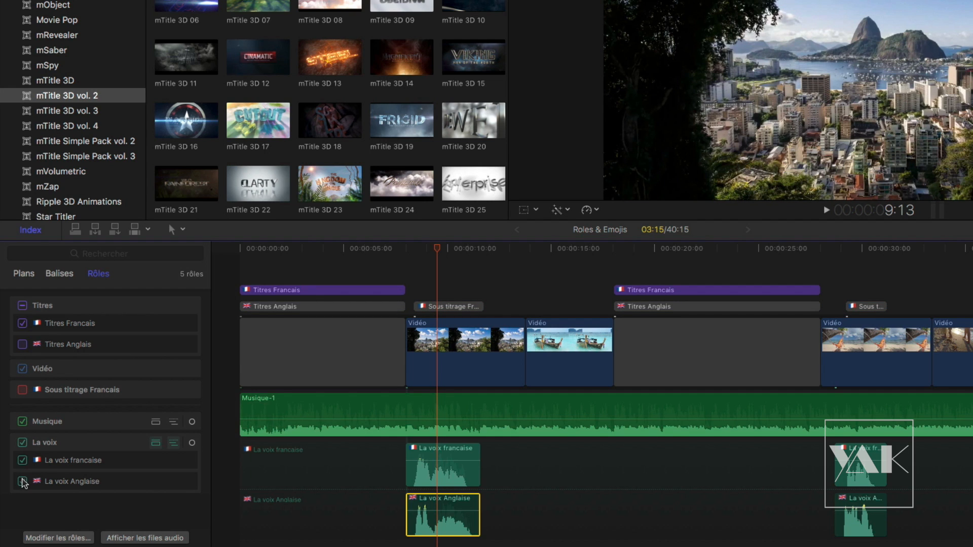
left_click(22, 482)
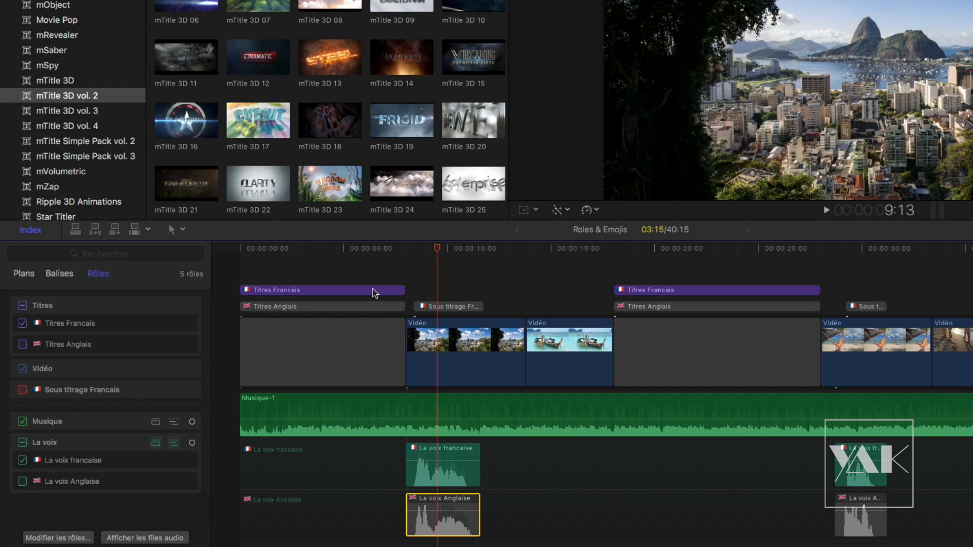
left_click(391, 253)
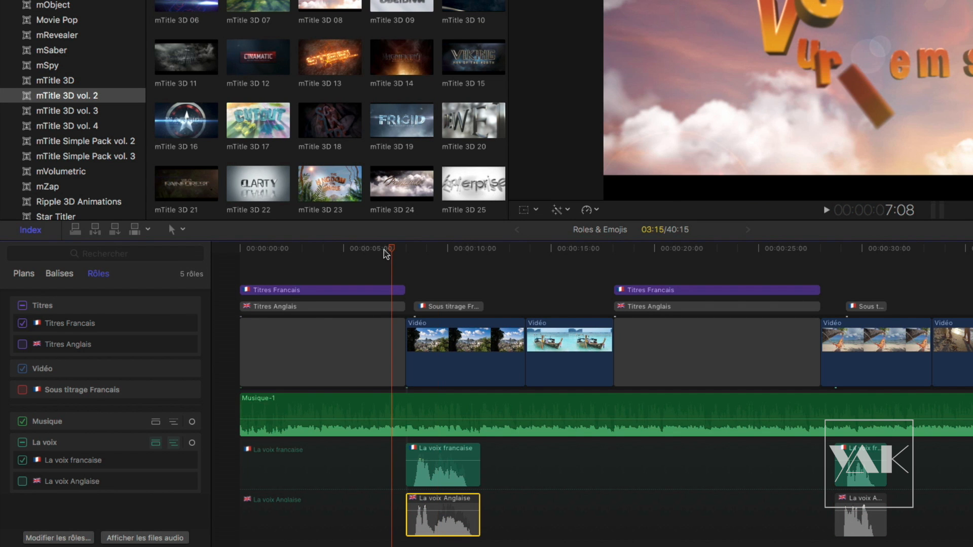
left_click(384, 253)
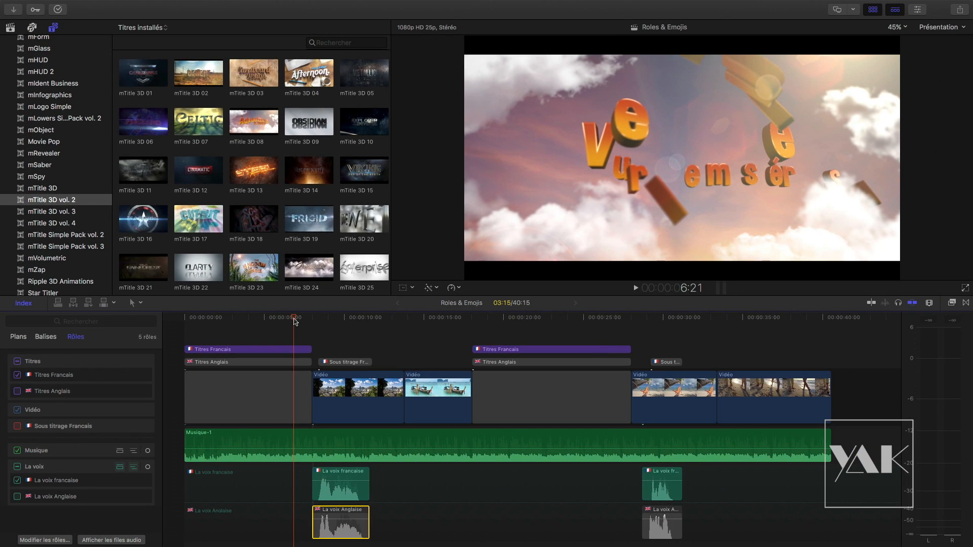
key("space")
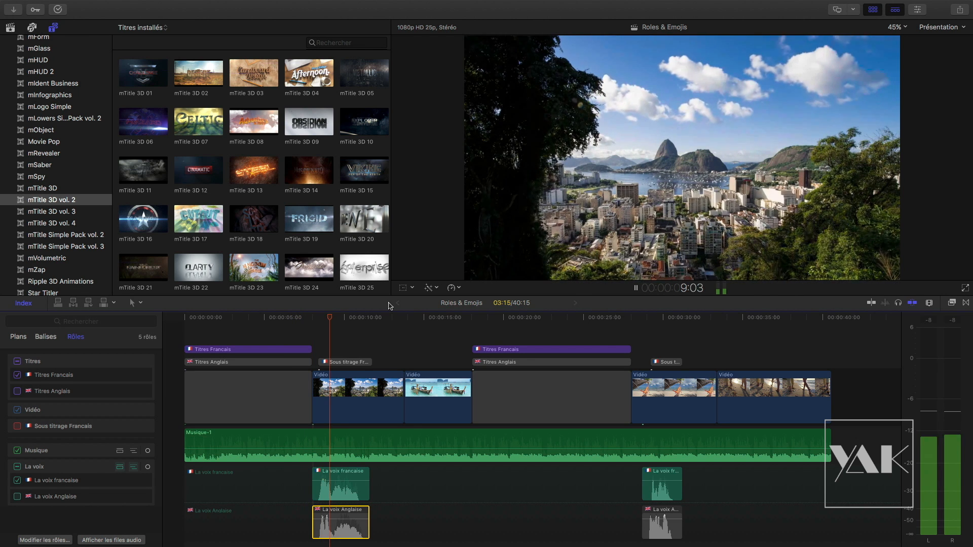
key("space")
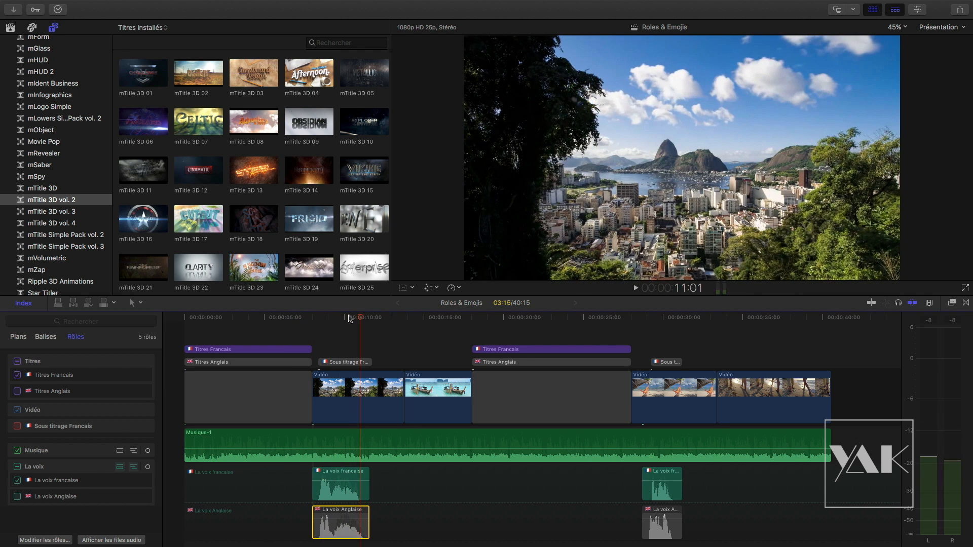
left_click_drag(339, 318, 301, 321)
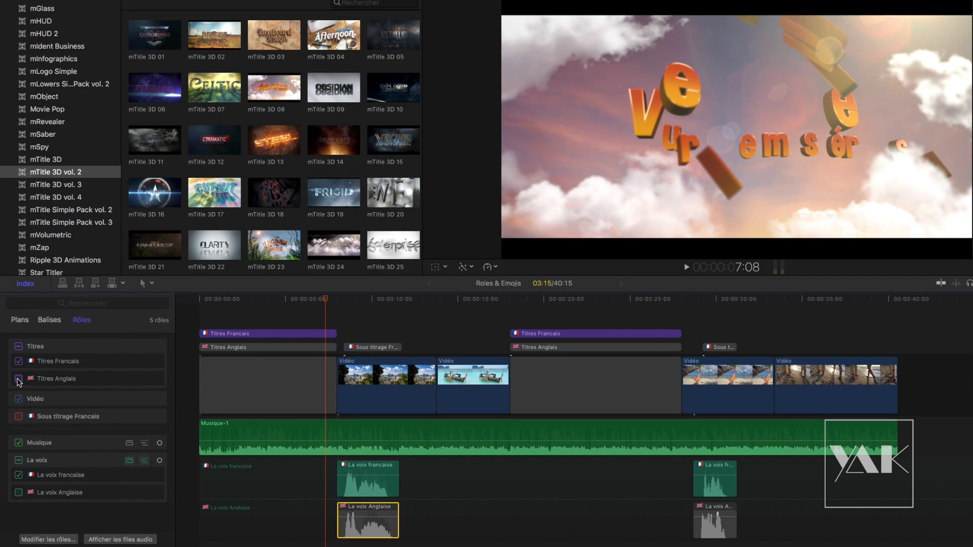
Turn on the Titres Anglais role, turn off Titres Francais, and preview both English titles in the timeline.
left_click(18, 379)
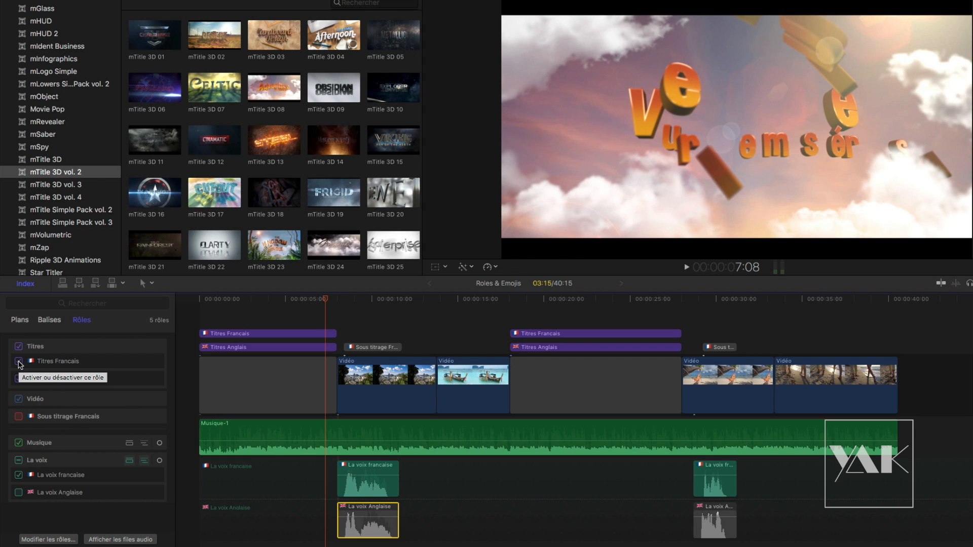
left_click(19, 363)
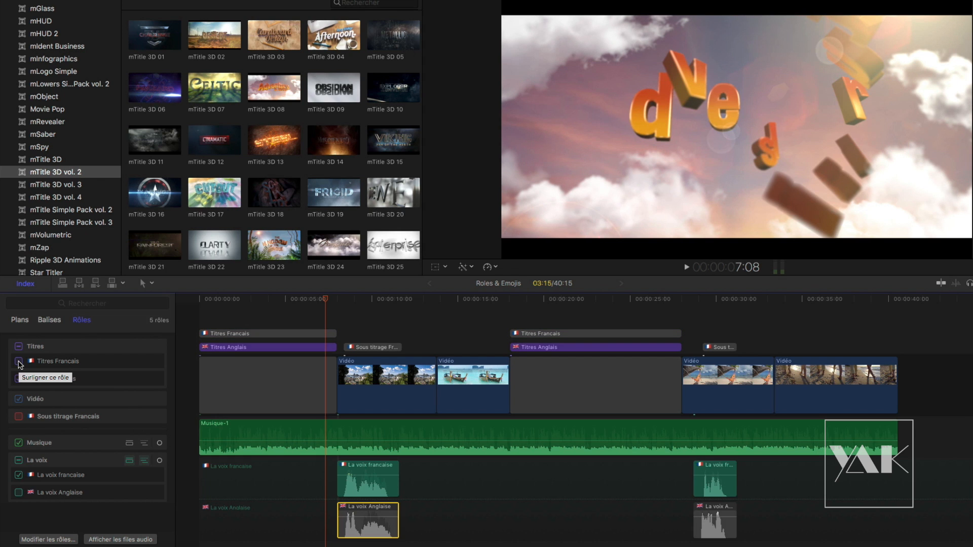
left_click(309, 299)
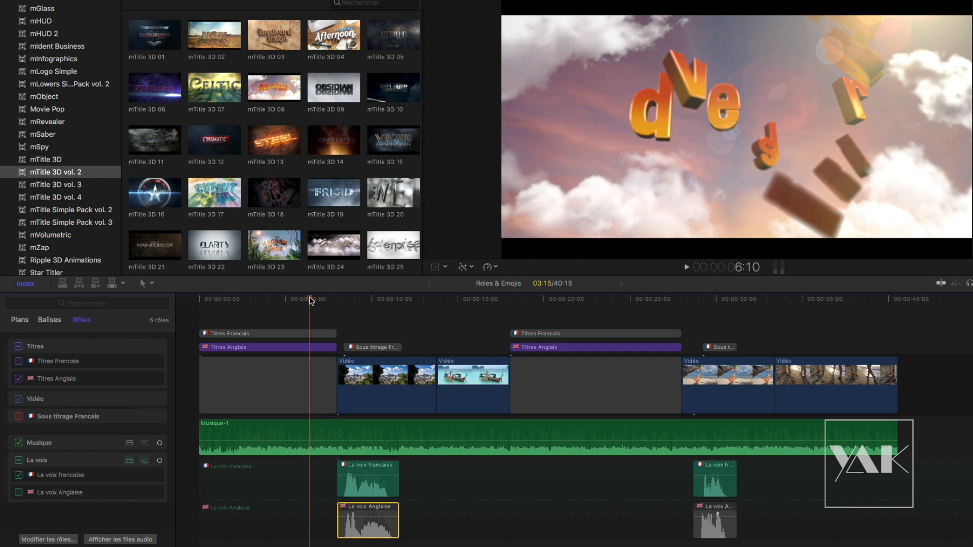
left_click(604, 298)
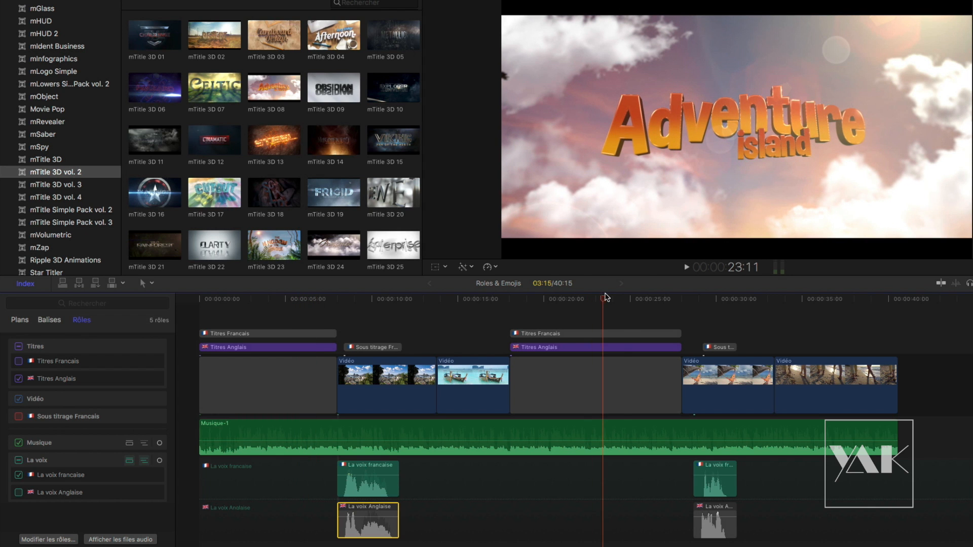
left_click_drag(606, 297, 632, 299)
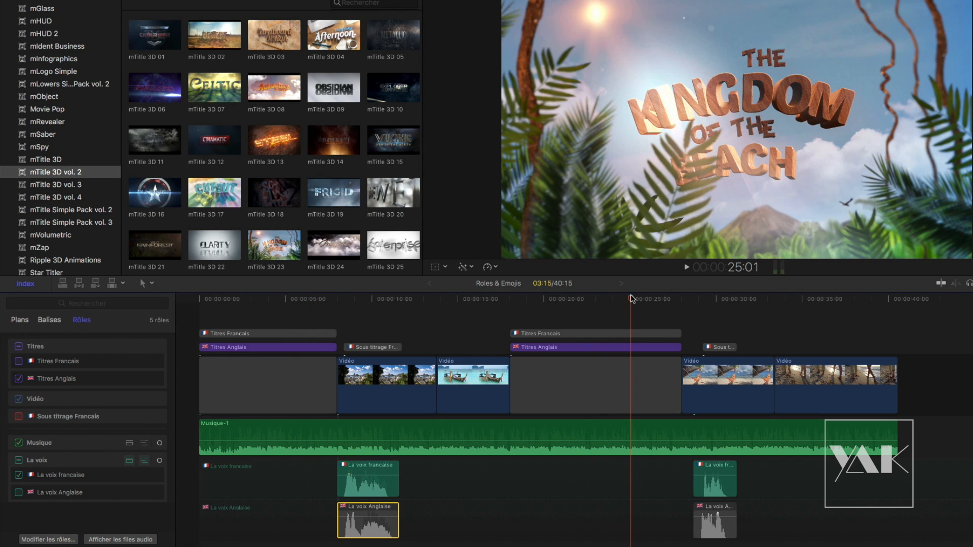
left_click(292, 308)
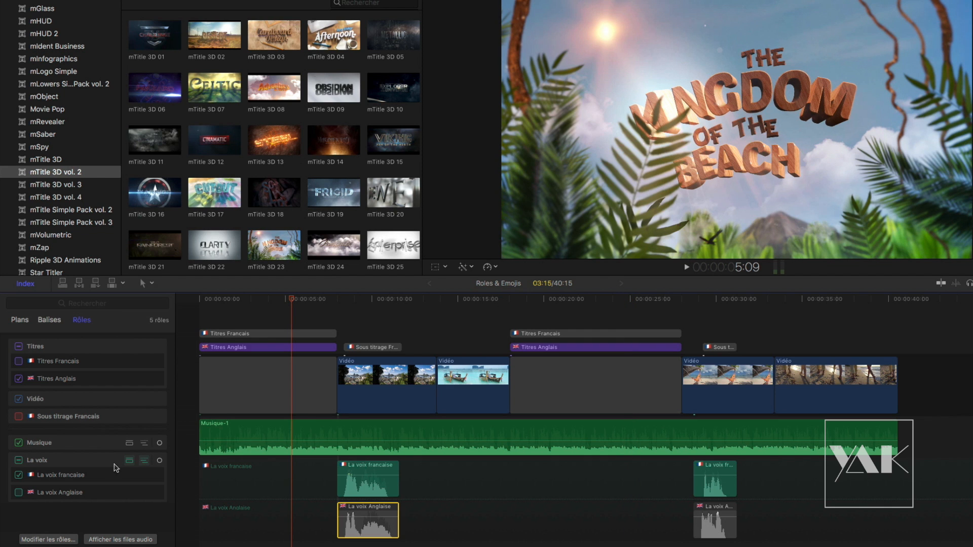
Turn on the Sous titrage Francais and La voix Anglaise roles and turn off La voix francaise.
left_click(18, 417)
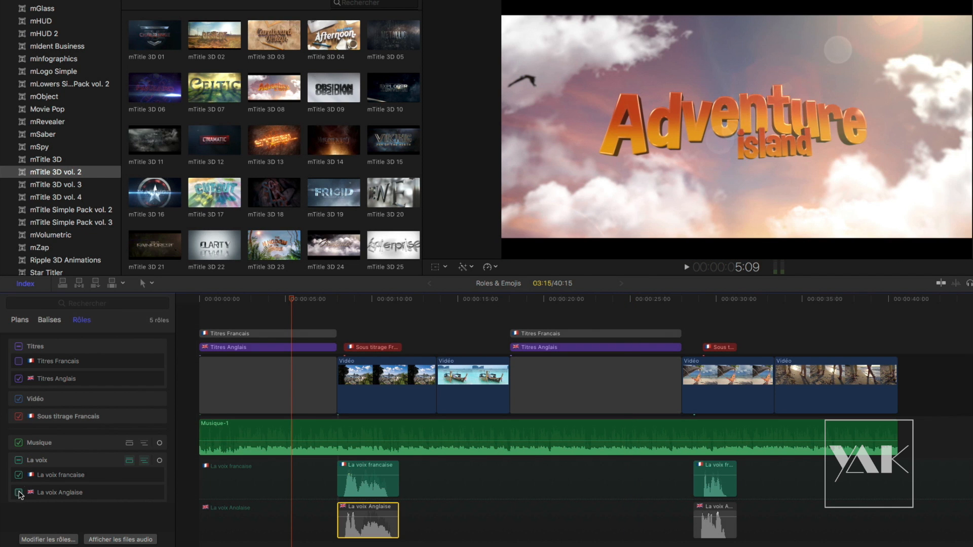
left_click(19, 493)
left_click(19, 476)
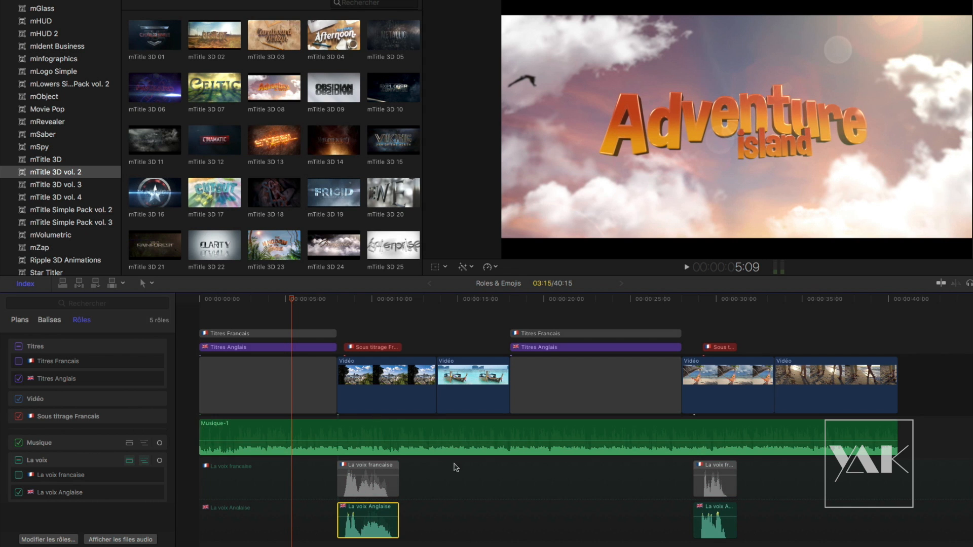
Preview the French subtitle at 30:03 and play the first English voice-over with its French subtitle.
left_click(320, 302)
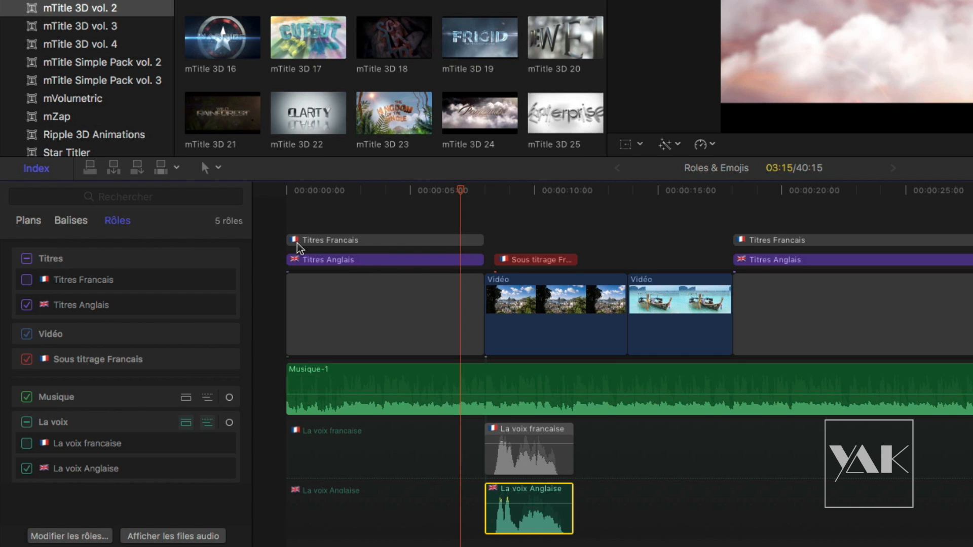
left_click_drag(779, 193, 972, 191)
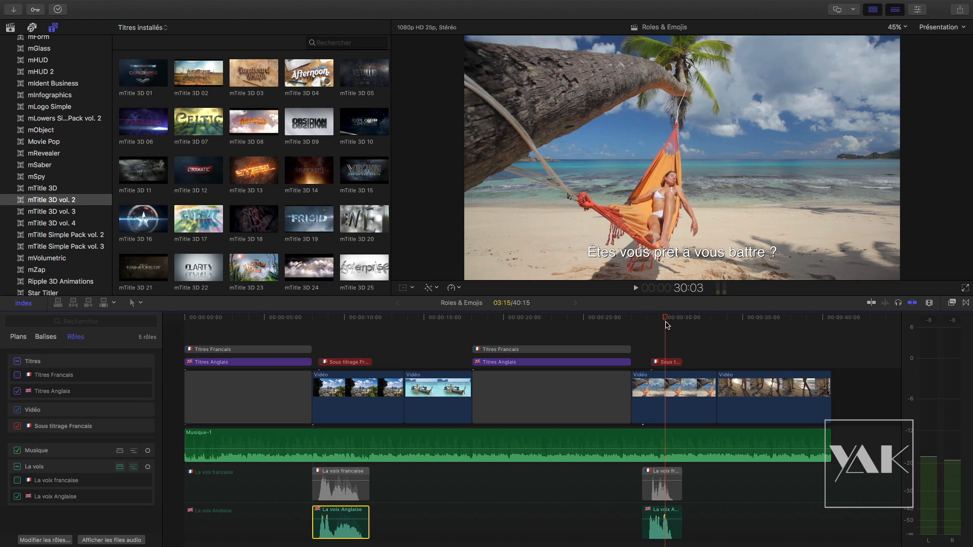
left_click_drag(667, 325, 331, 330)
key("space")
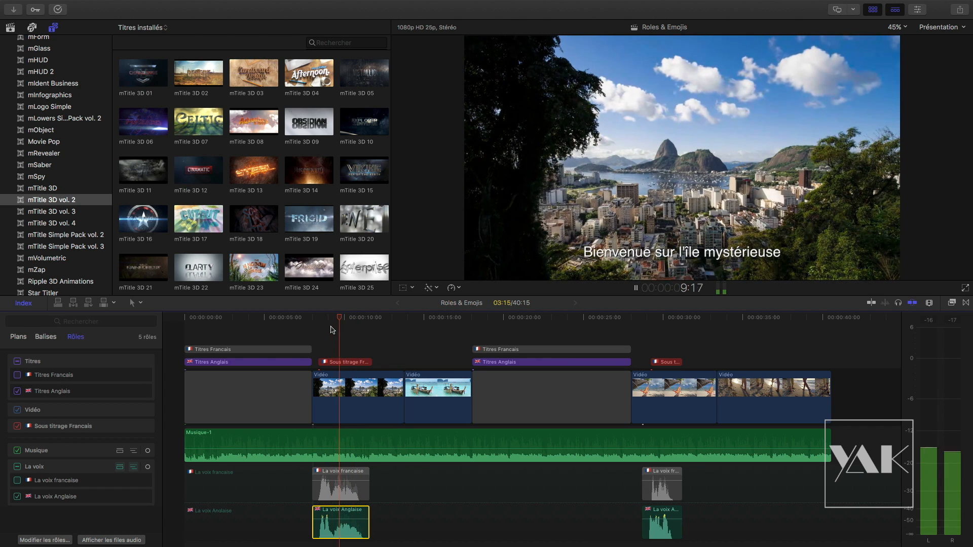
key("space")
left_click_drag(340, 319, 336, 321)
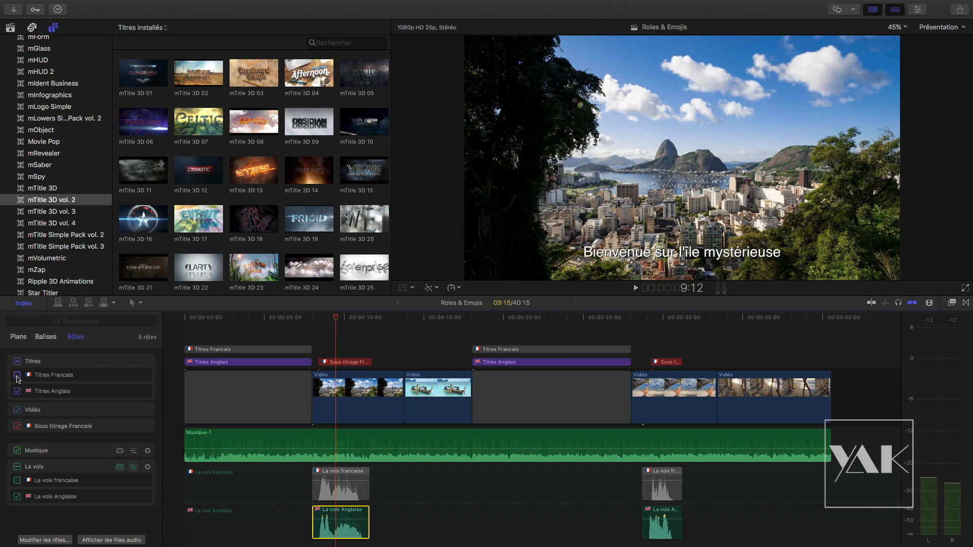
Turn the Titres Francais and La voix francaise roles back on and open the Fichier master export for the project.
left_click(17, 480)
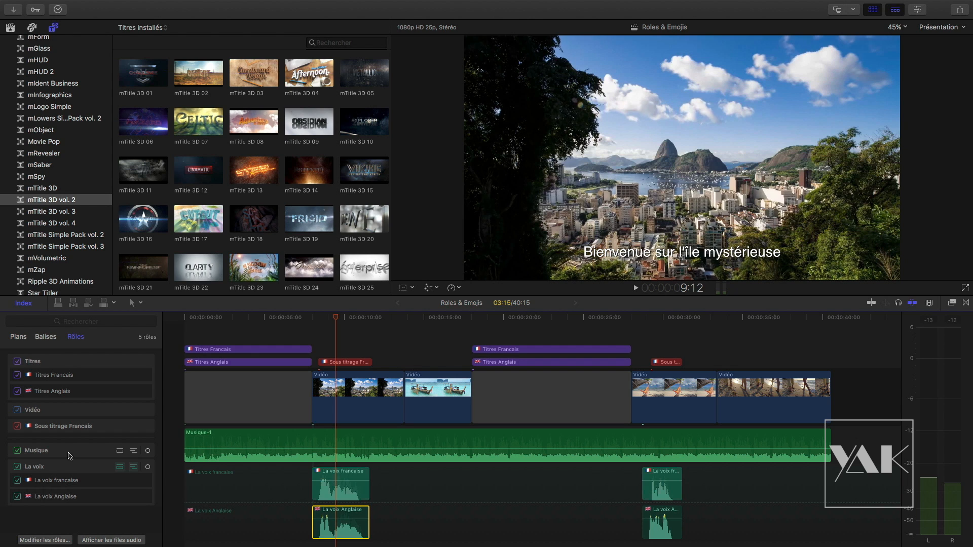
left_click(959, 9)
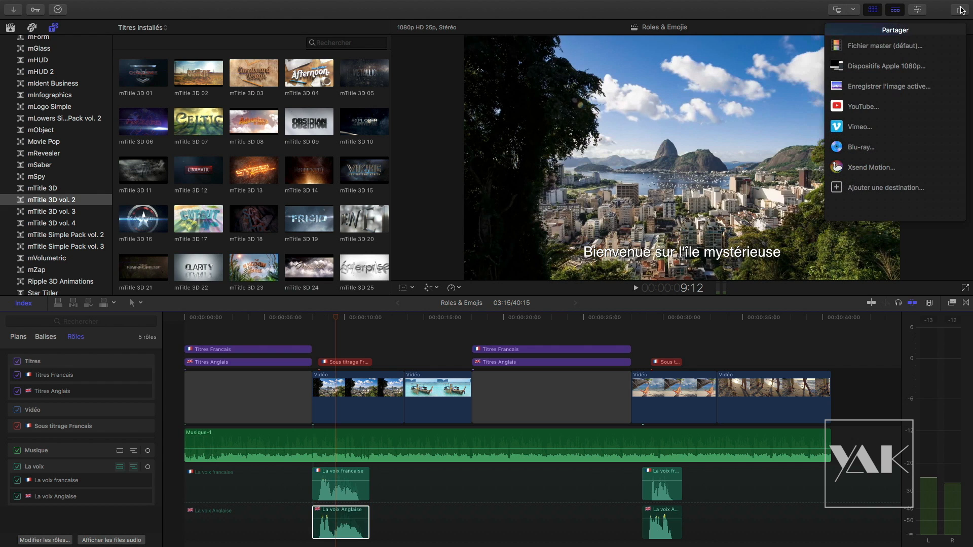
left_click(886, 46)
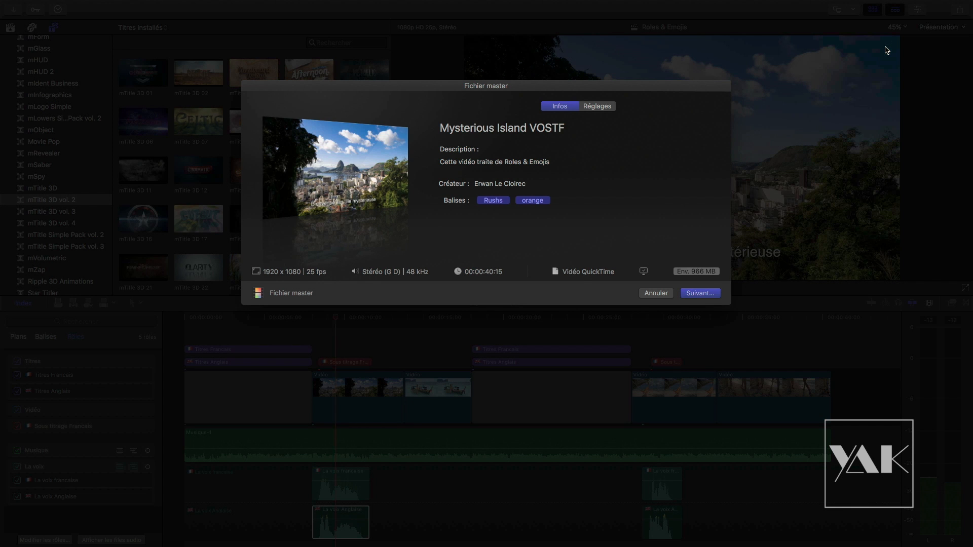
left_click(464, 128)
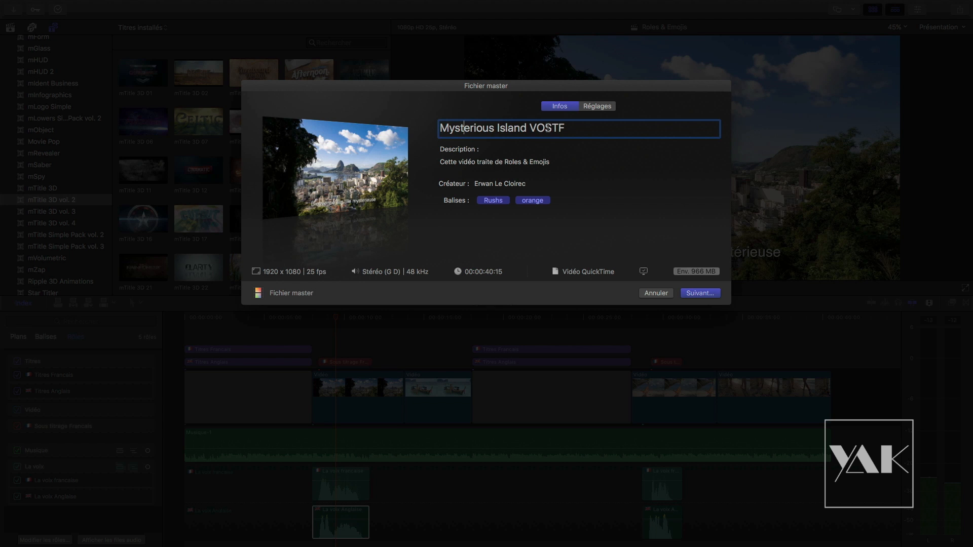
Set the export's video codec to Apple ProRes 422 and its roles to Séquence QuickTime multi-pistes.
left_click(598, 109)
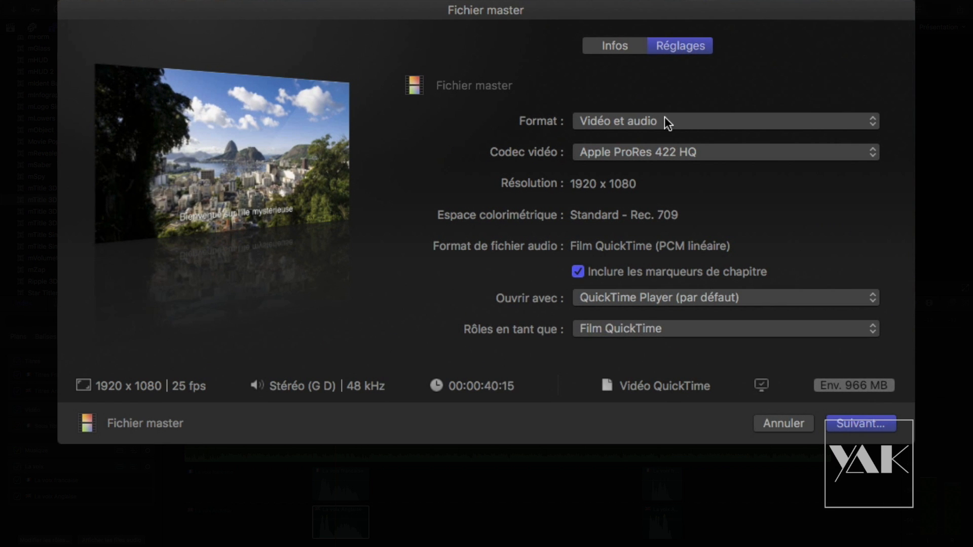
left_click(655, 153)
left_click(655, 168)
left_click(652, 329)
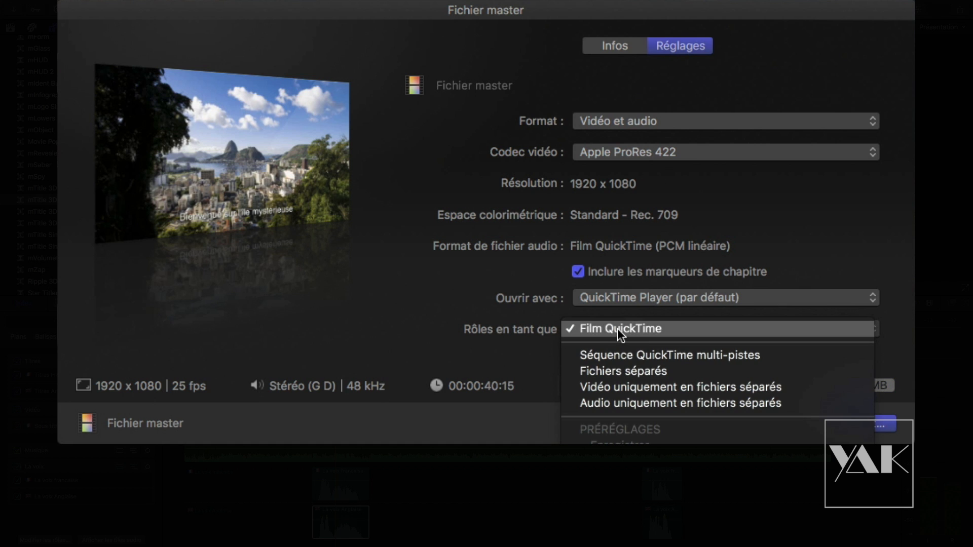
left_click(617, 356)
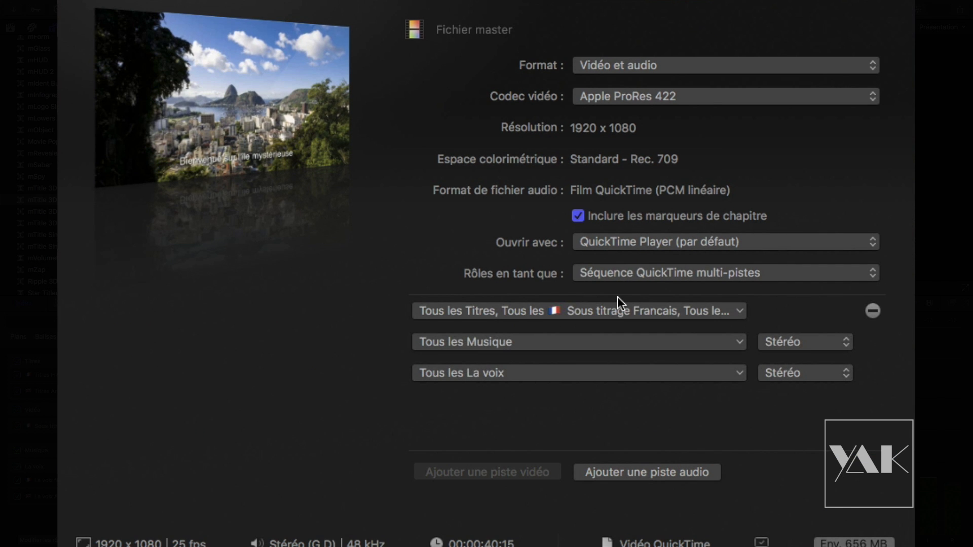
Limit the exported video track to Titres Anglais, Sous titrage Francais and Tous les Vidéo, and check the Musique track's role choices.
left_click(595, 311)
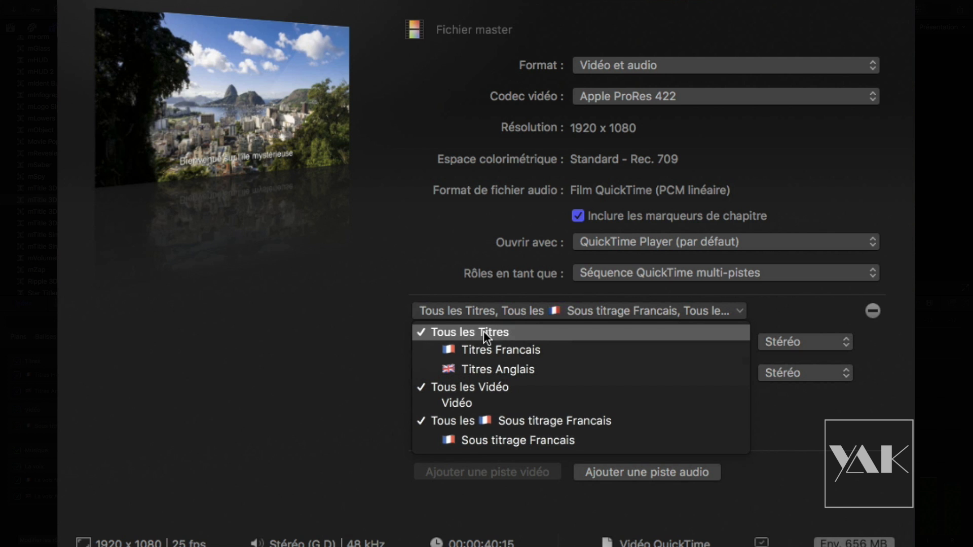
left_click(490, 368)
left_click(551, 314)
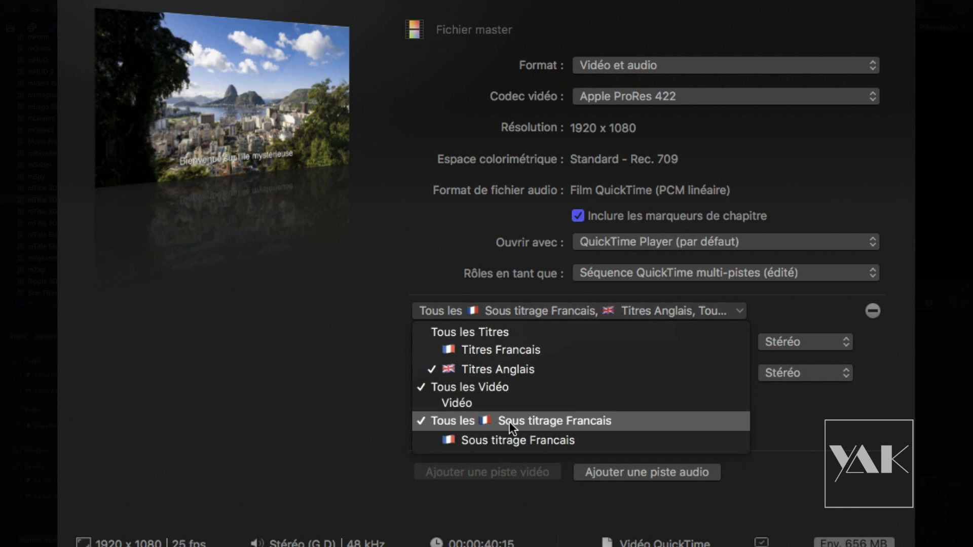
left_click(475, 439)
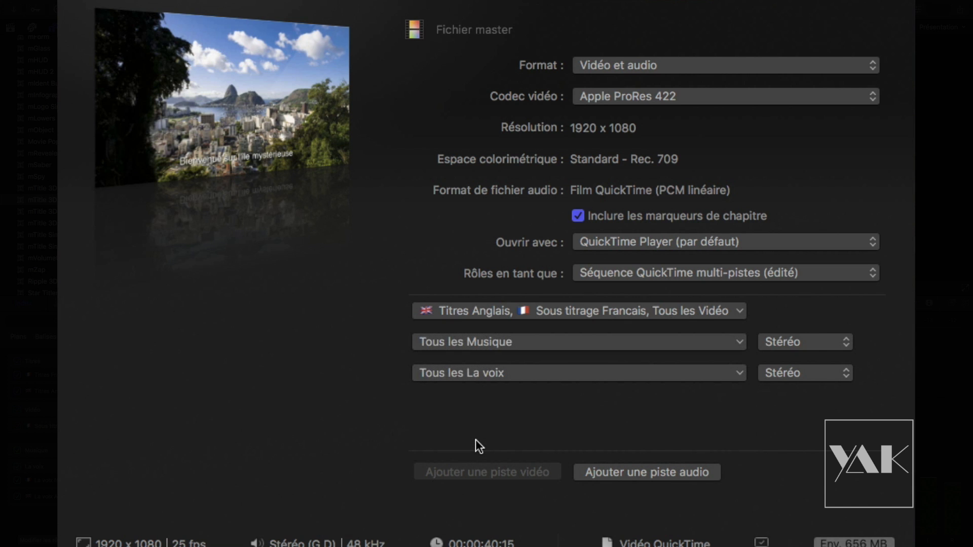
left_click(537, 342)
left_click(537, 342)
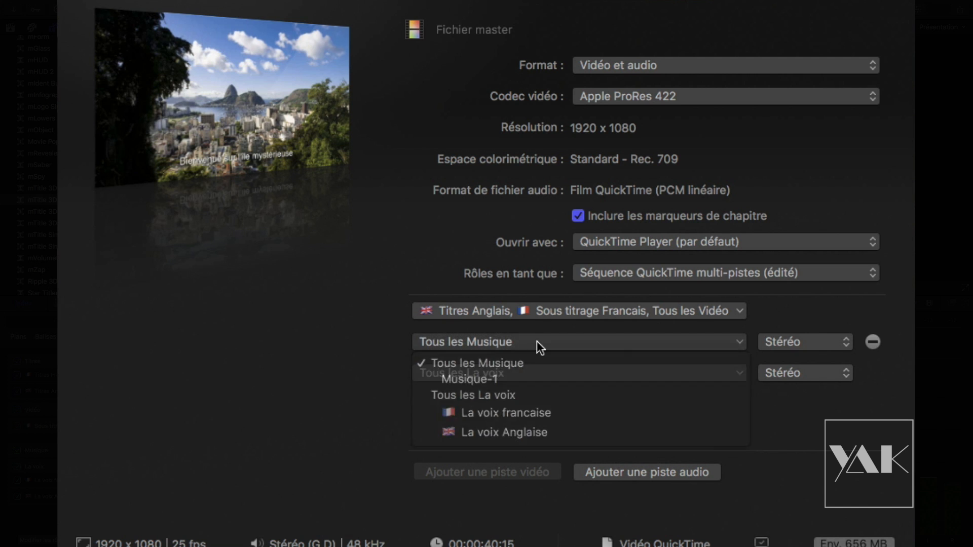
Limit the exported voice track to La voix Anglaise and save the master to Bureau as Mysterious Island VOSTF.
left_click(539, 373)
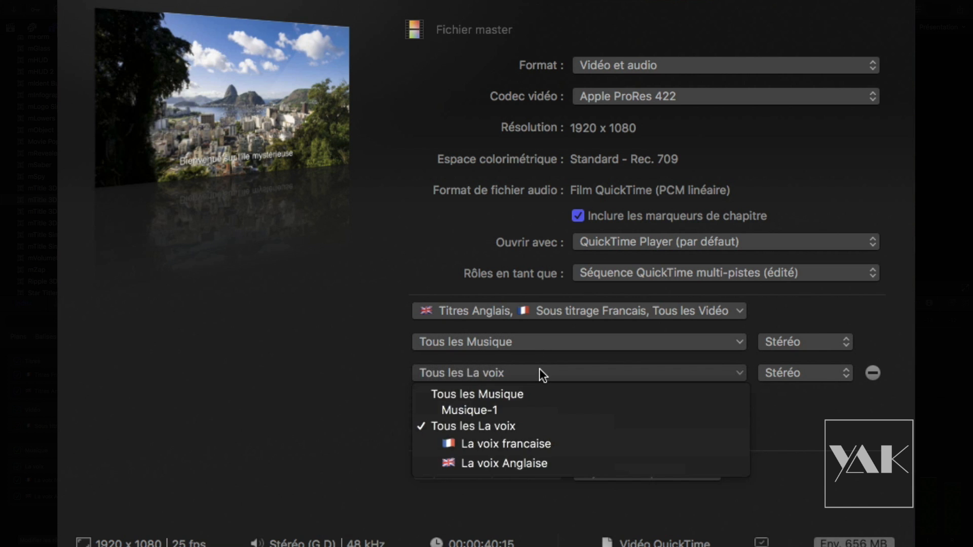
left_click(527, 463)
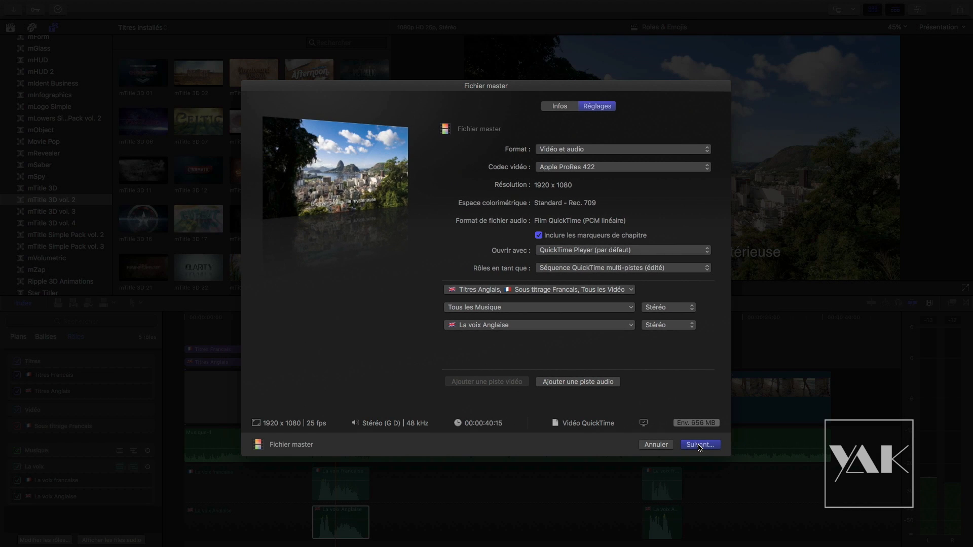
left_click(699, 444)
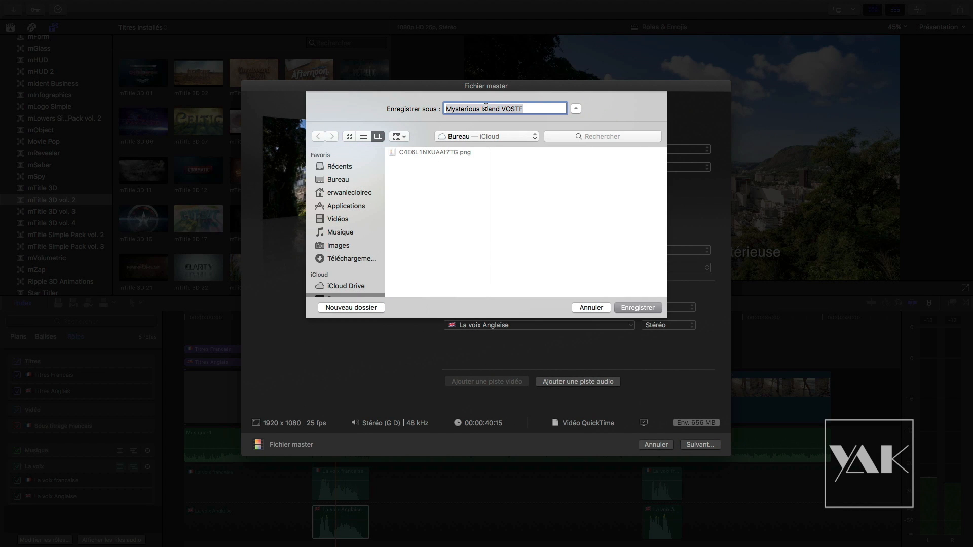
left_click(344, 180)
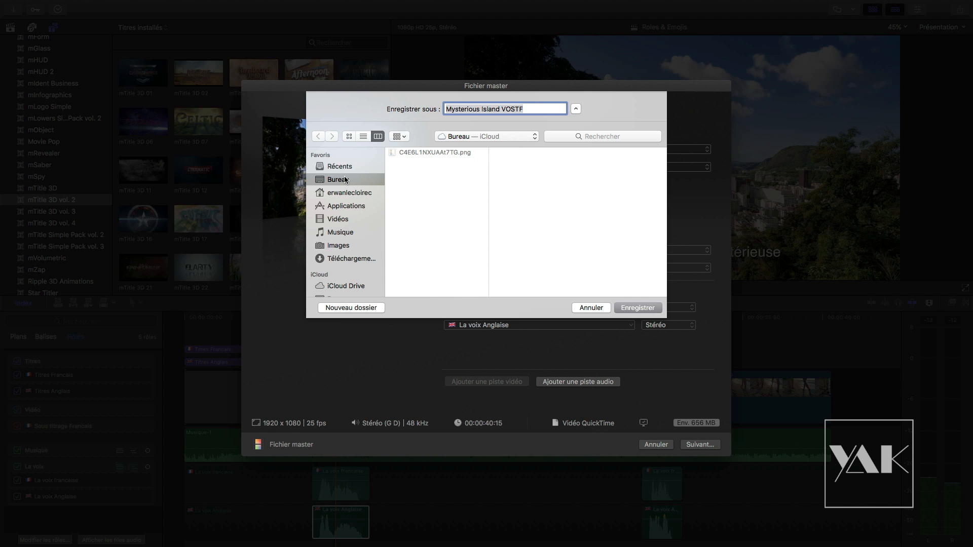
left_click(638, 308)
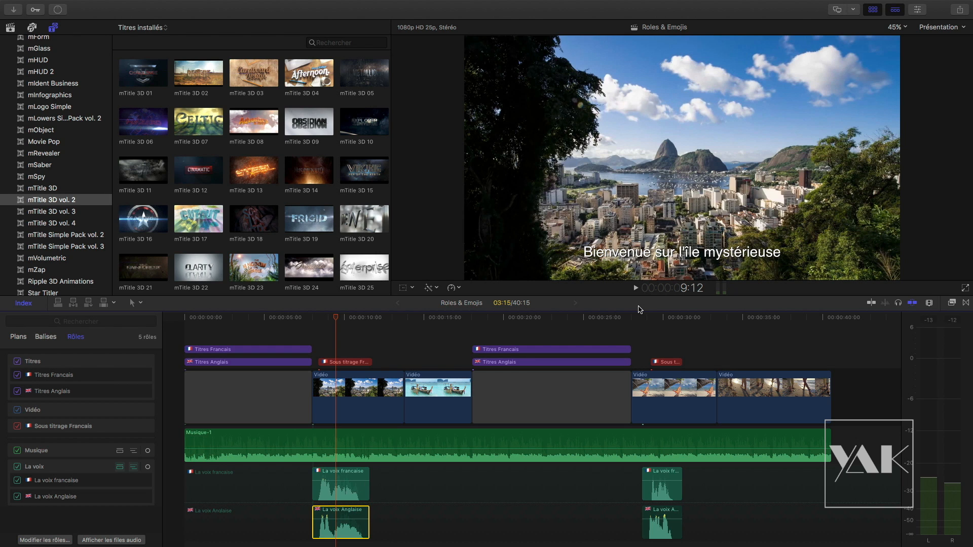
Check the export's progress in the background tasks, and play the exported Mysterious Island VOSTF movie in QuickTime Player.
left_click(57, 10)
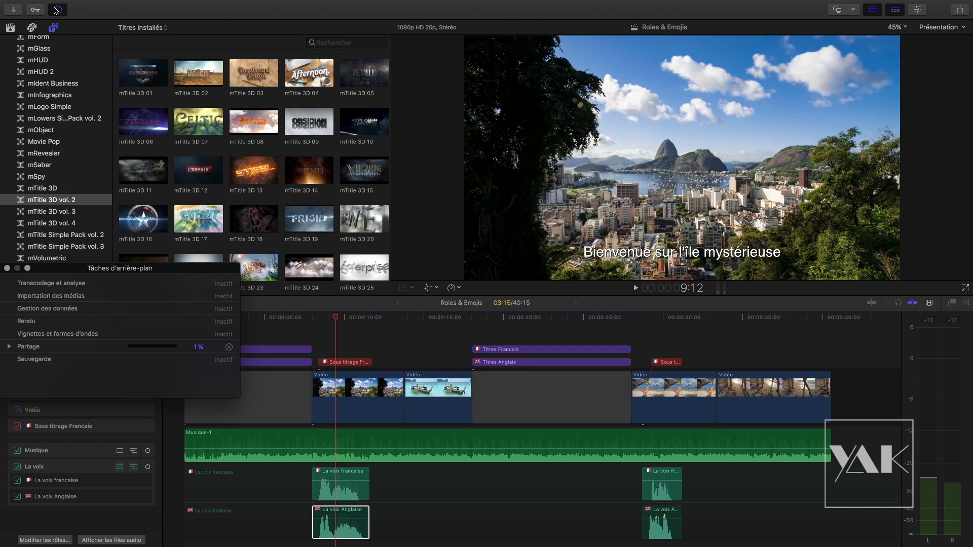
left_click_drag(198, 270, 523, 219)
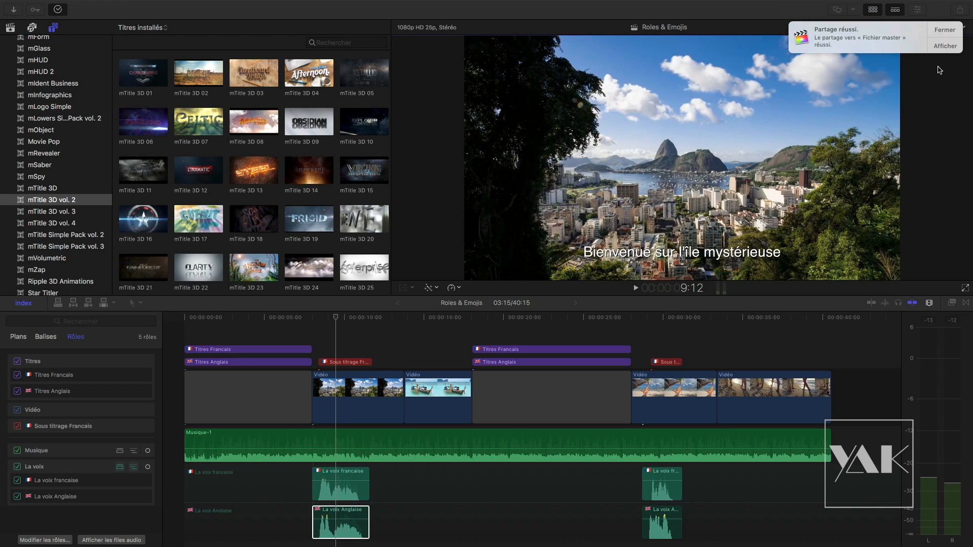
left_click(943, 46)
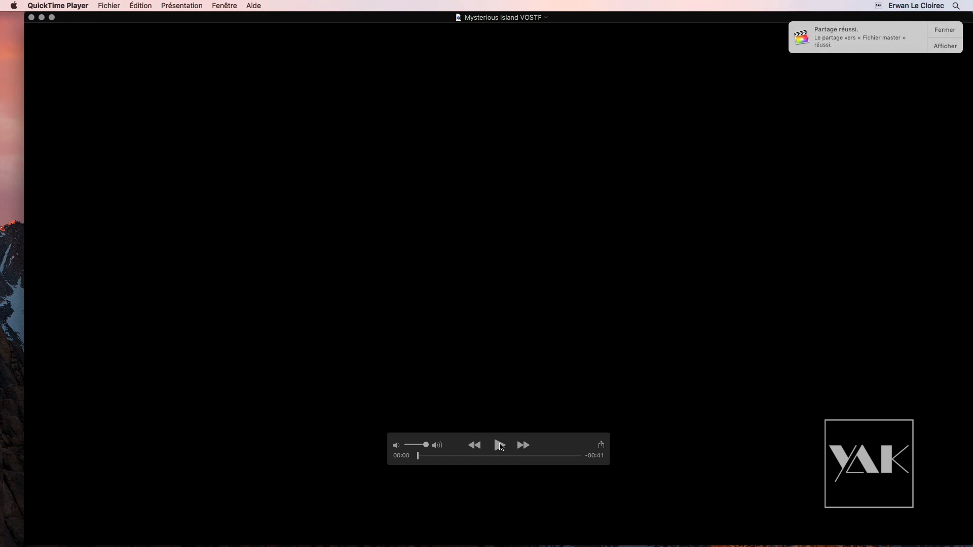
left_click(499, 446)
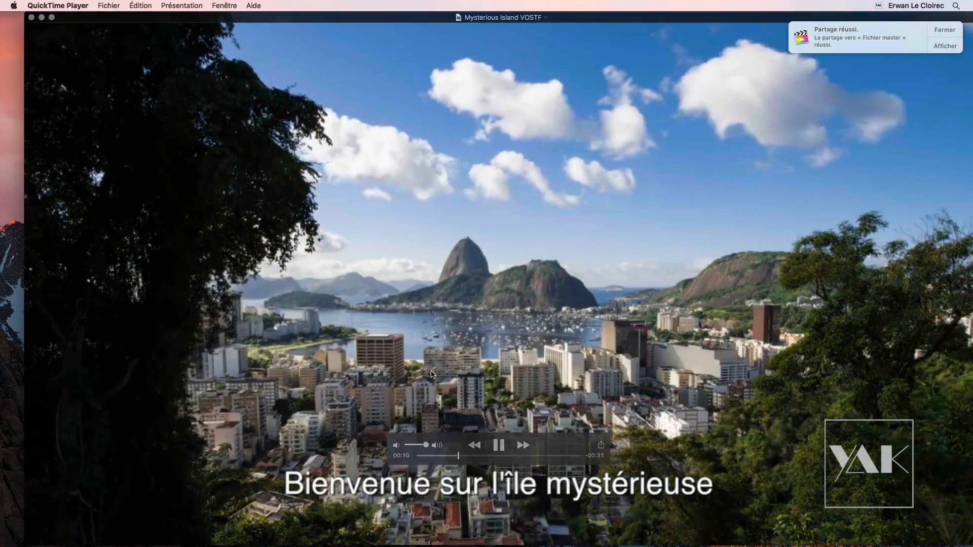
left_click(494, 448)
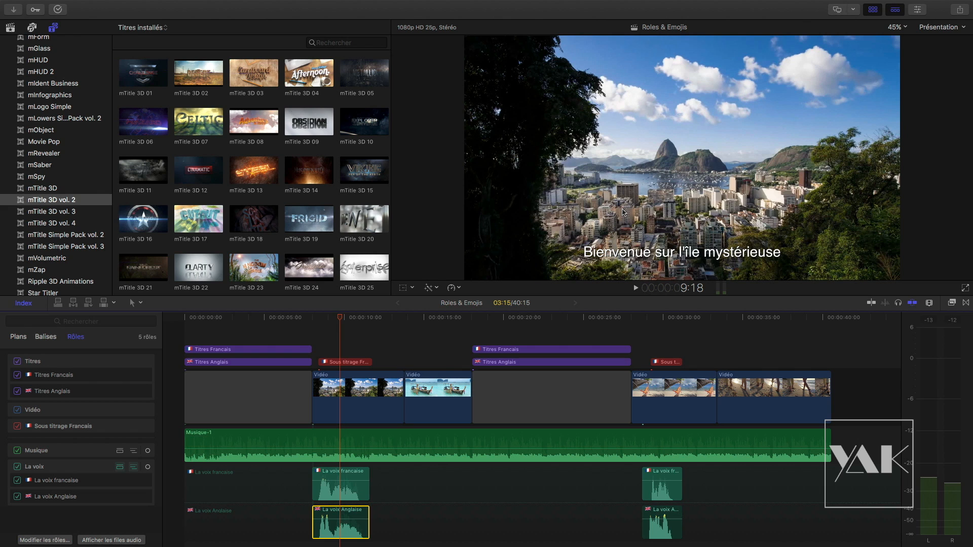
Show the event's clips and turn off Sous titrage Francais, Titres Anglais and La voix Anglaise to preview the French version up to 25:24.
left_click(11, 28)
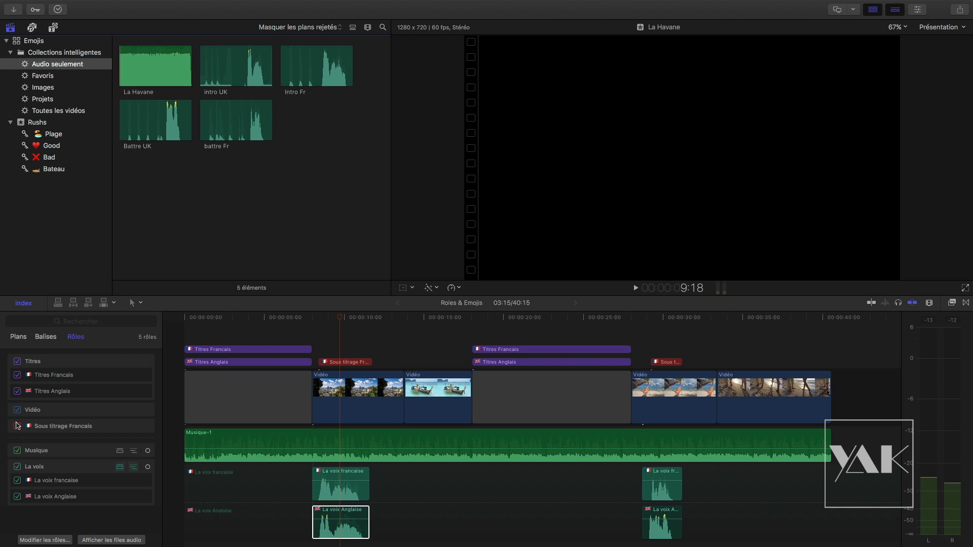
left_click(18, 427)
left_click(17, 391)
left_click(17, 497)
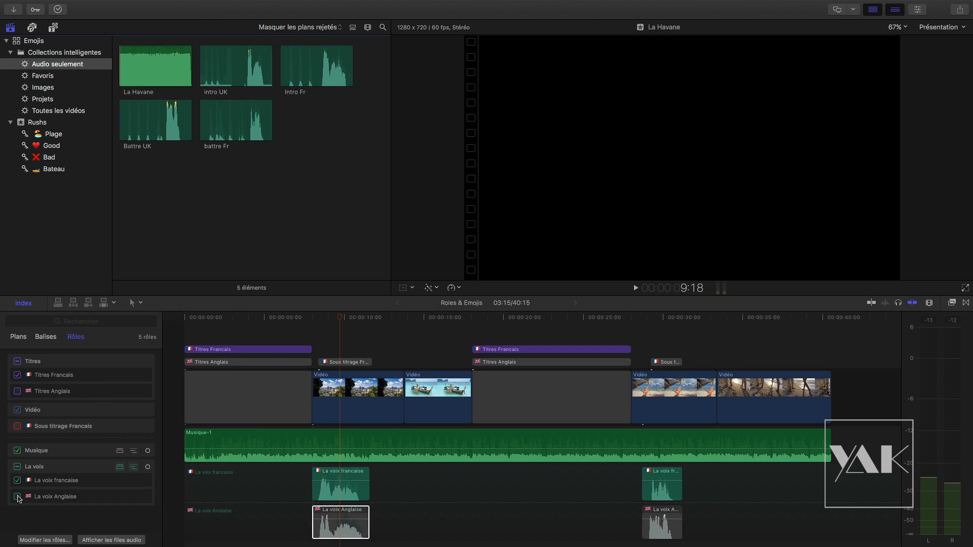
left_click_drag(311, 317, 598, 317)
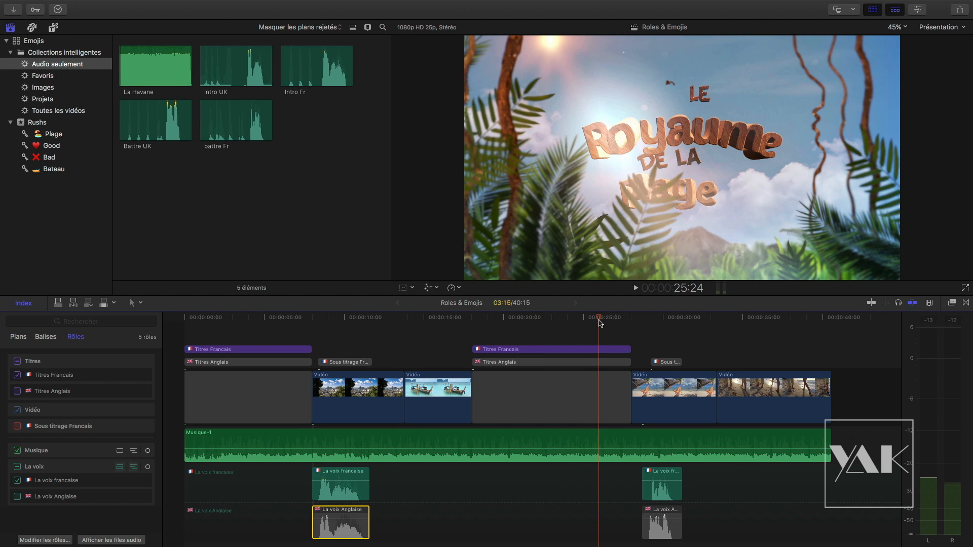
Turn the Titres Anglais, Sous titrage Francais and La voix Anglaise roles back on so every role is active.
left_click(18, 391)
left_click(18, 426)
left_click(17, 480)
left_click(17, 496)
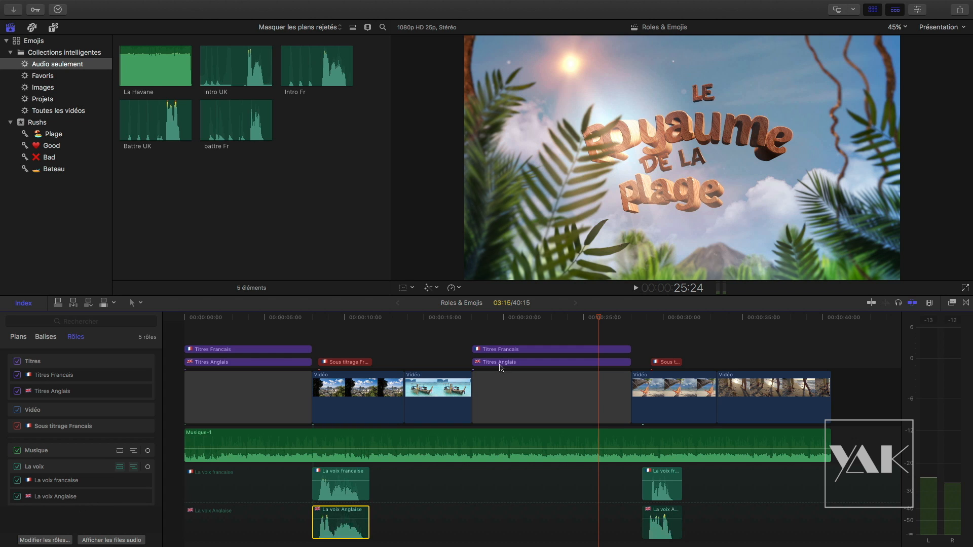
Open a new Fichier master export and set its roles to Séquence QuickTime multi-pistes.
left_click(959, 10)
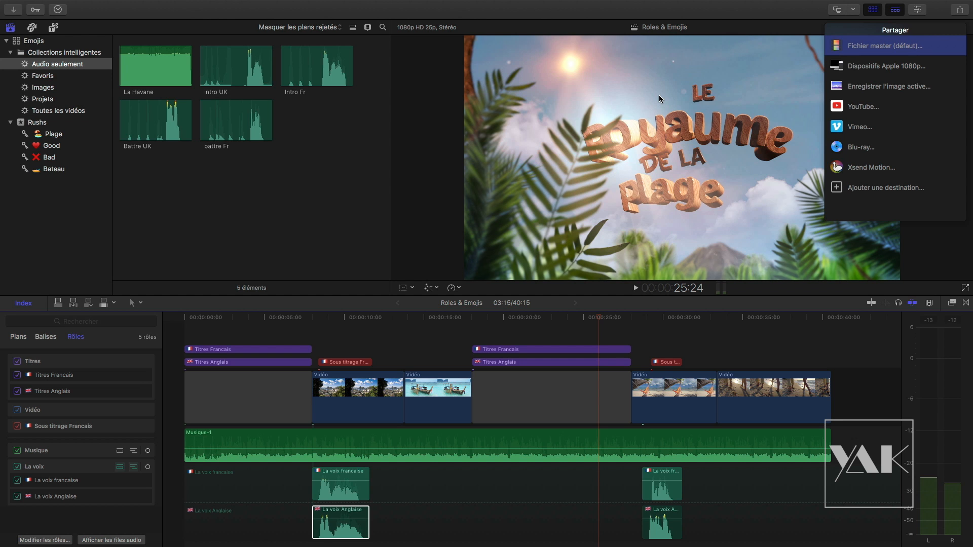
key("Return")
left_click(602, 107)
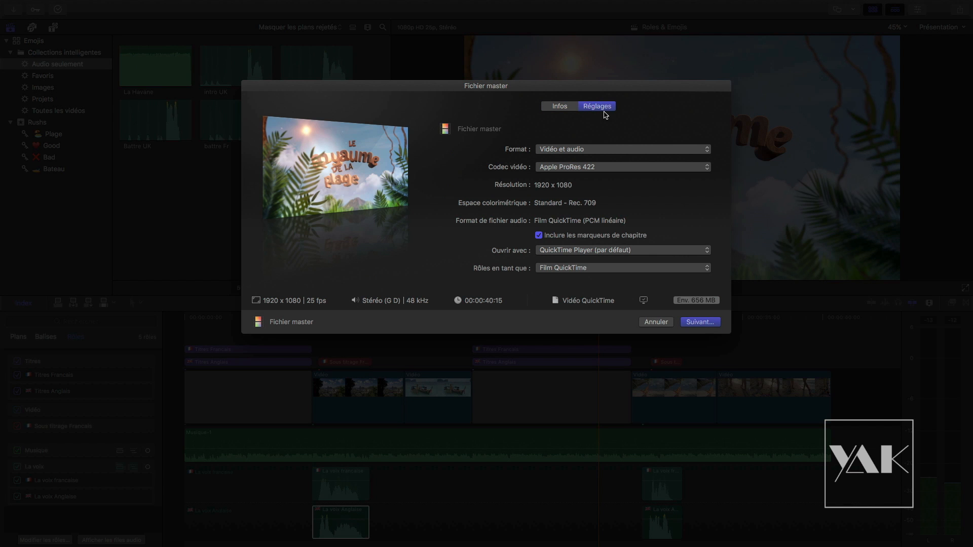
left_click(586, 251)
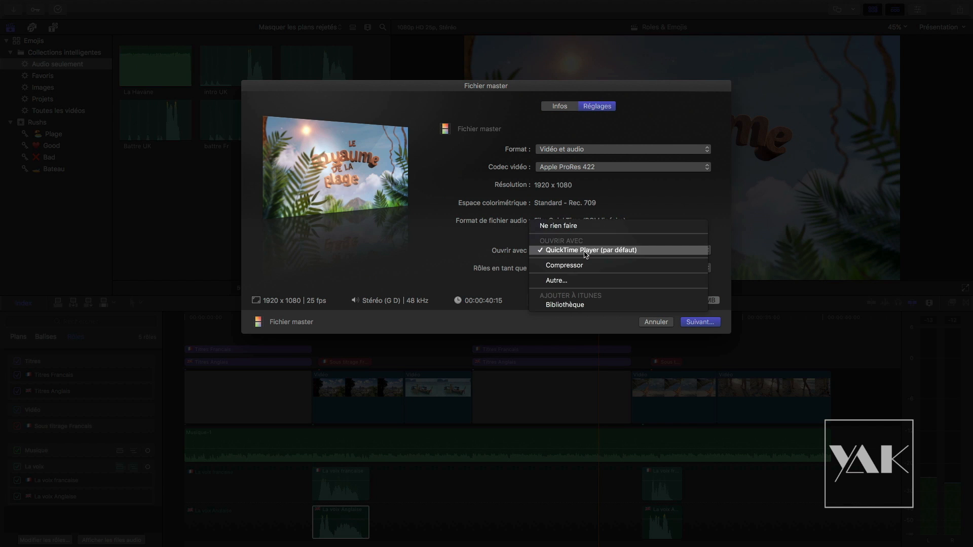
left_click(469, 244)
left_click(588, 268)
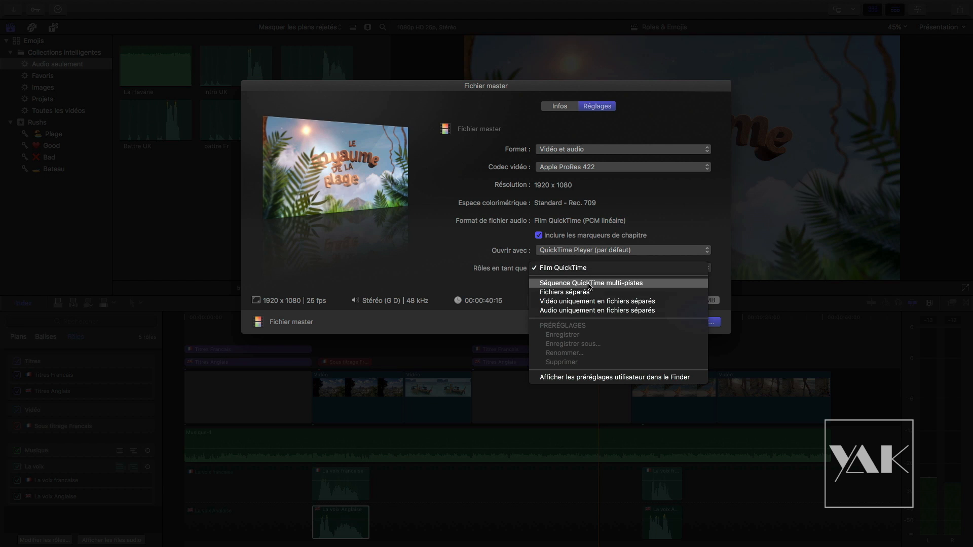
left_click(589, 284)
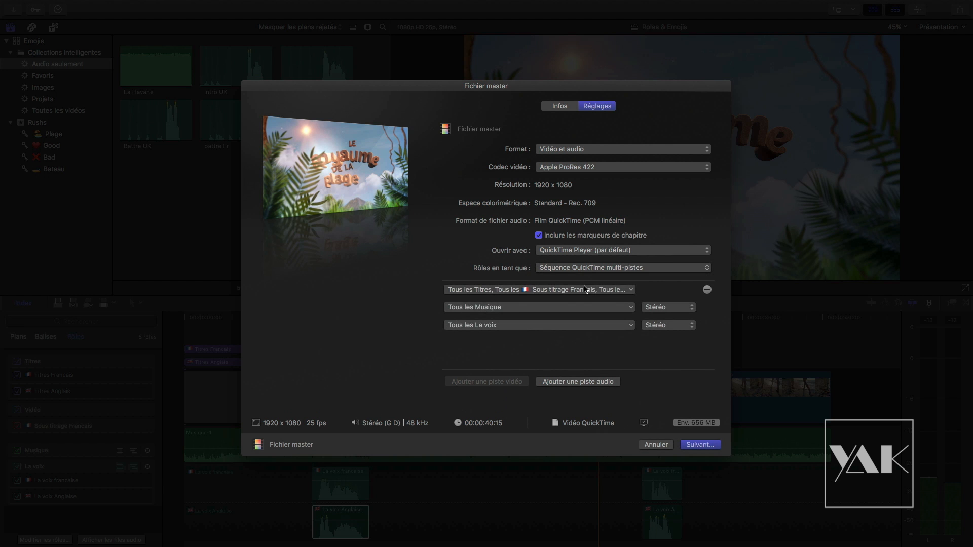
Limit the exported video track to Titres Francais and Tous les Vidéo, excluding the French subtitles.
left_click(523, 289)
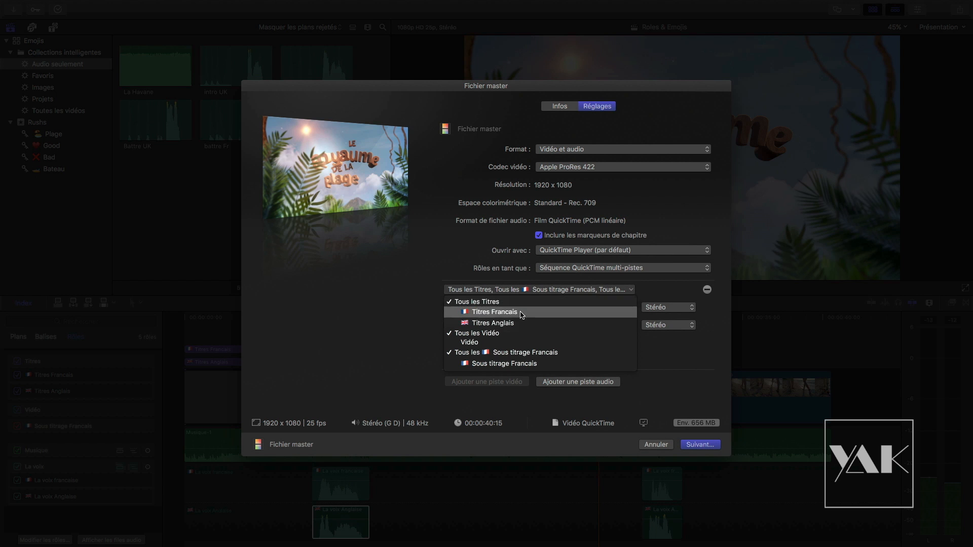
left_click(482, 312)
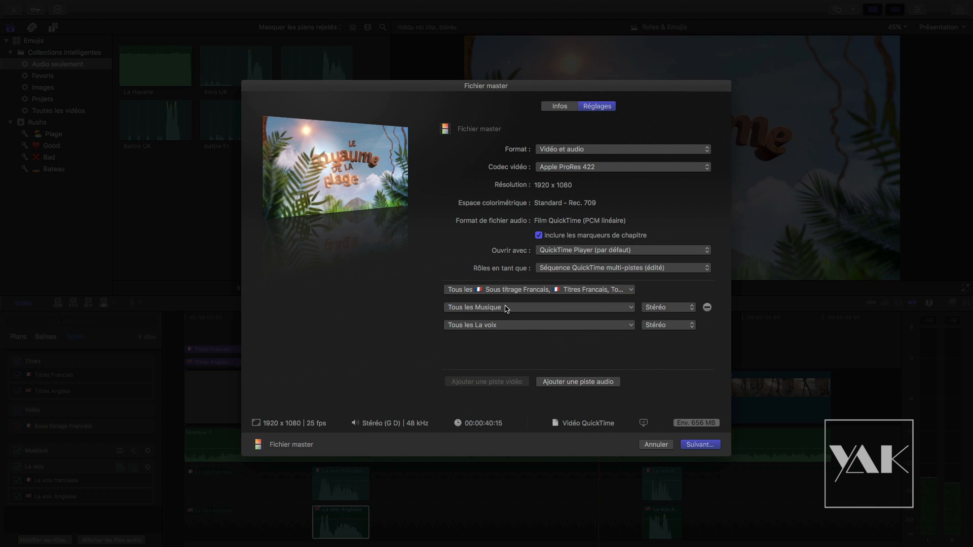
left_click(547, 290)
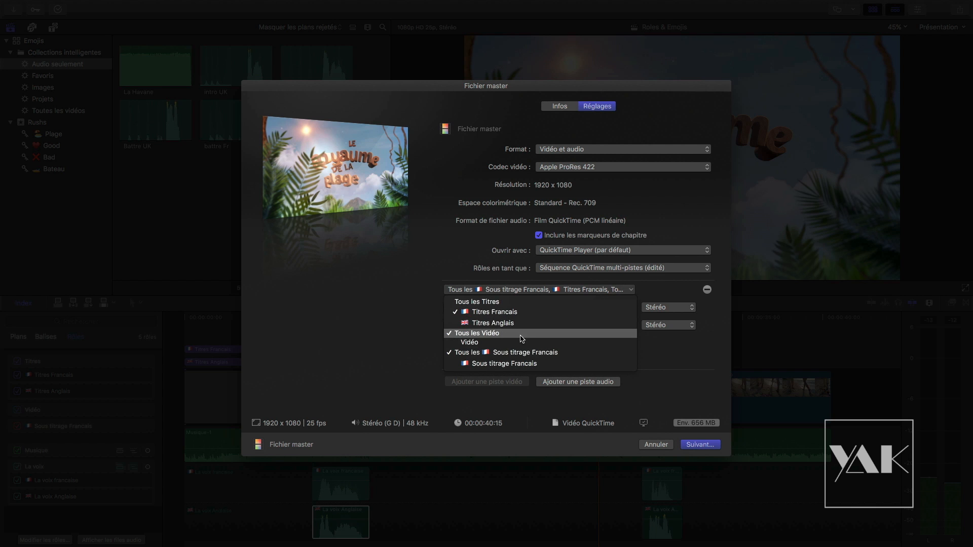
left_click(515, 357)
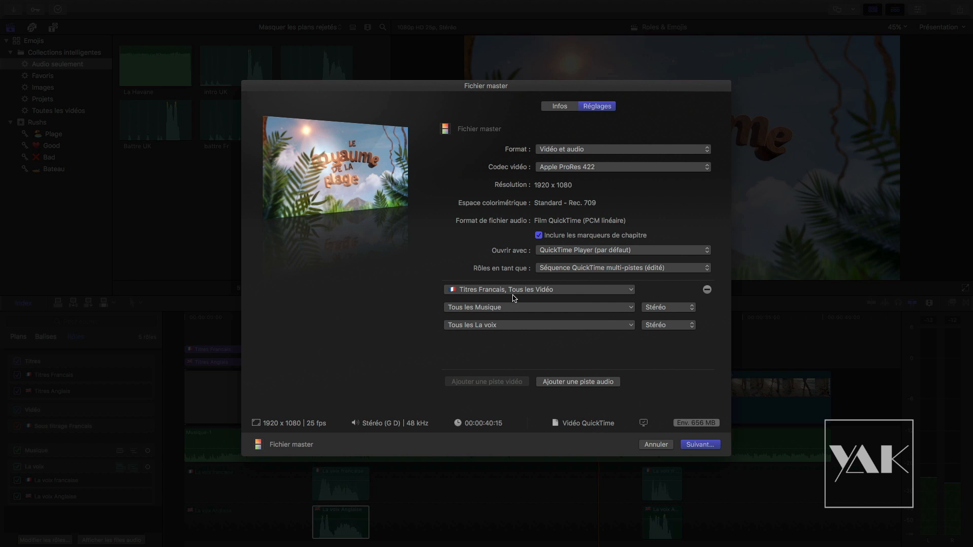
Keep Tous les Musique, limit the voice track to La voix francaise, and cancel the export.
left_click(514, 308)
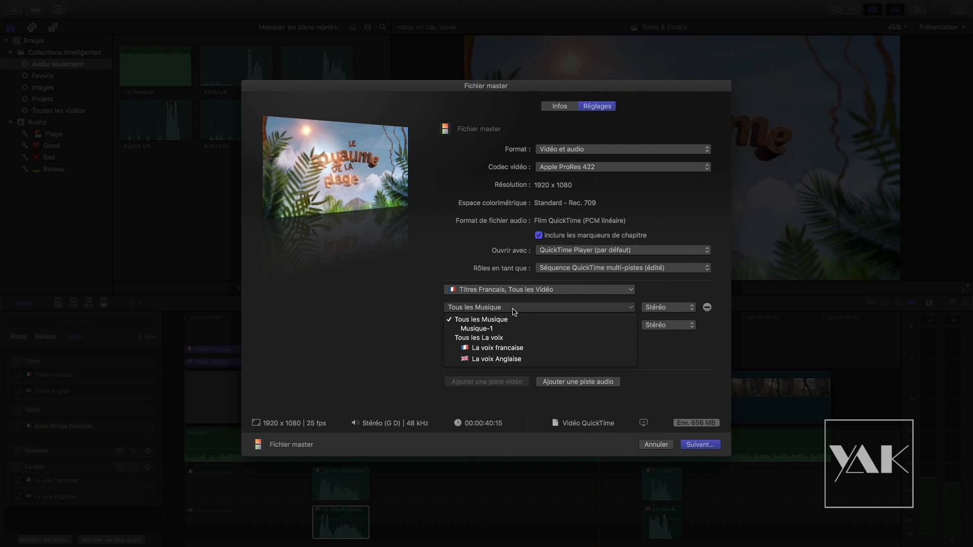
left_click(514, 310)
left_click(512, 325)
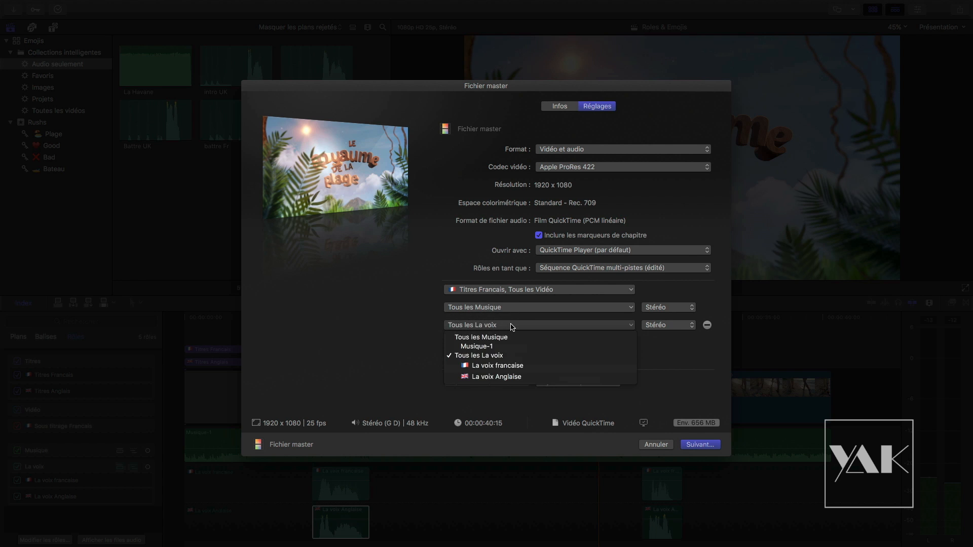
left_click(502, 367)
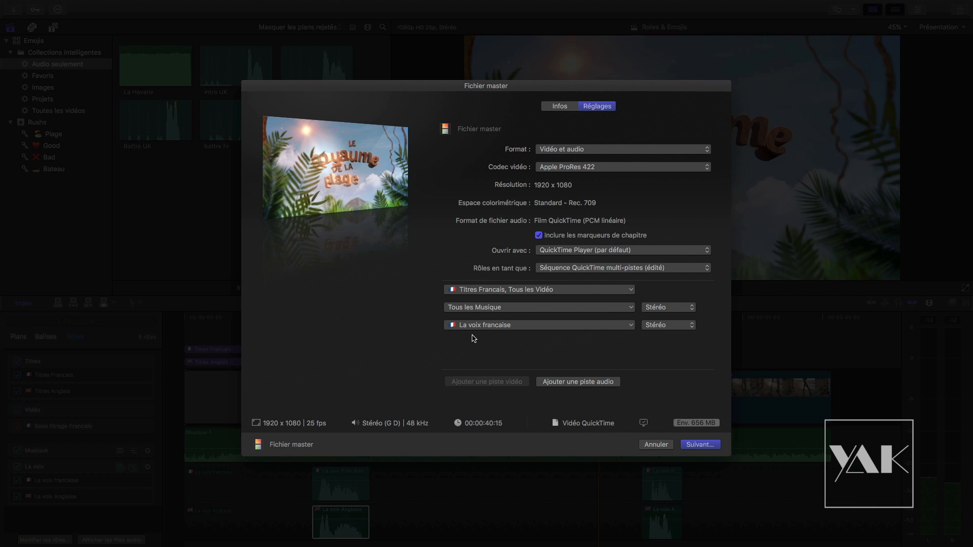
left_click(659, 445)
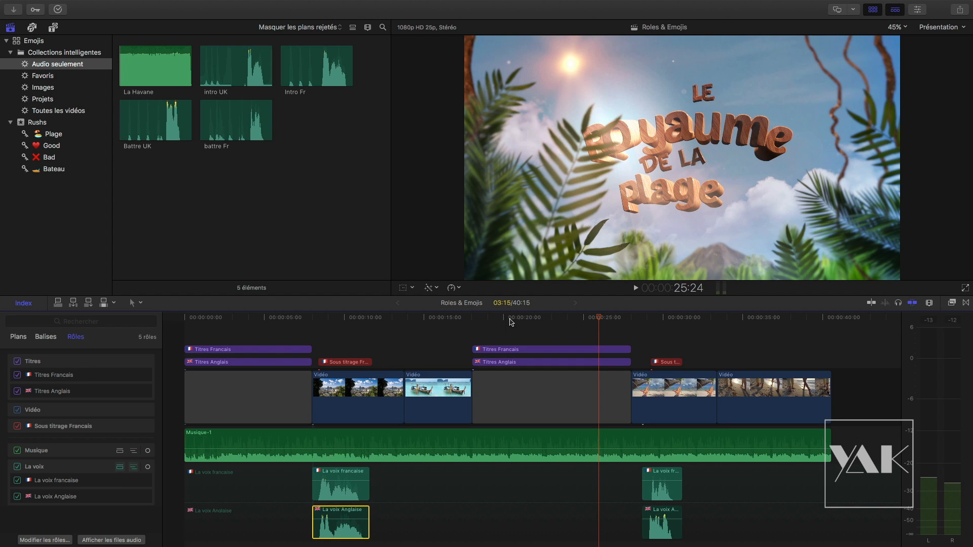
Scrub through the second title around 21:24 and check the timeline's clip display options, including Rôles des plans.
mouse_move(520, 318)
left_mouse_down()
mouse_move(482, 318)
mouse_move(532, 318)
mouse_move(237, 318)
mouse_move(504, 323)
left_mouse_up()
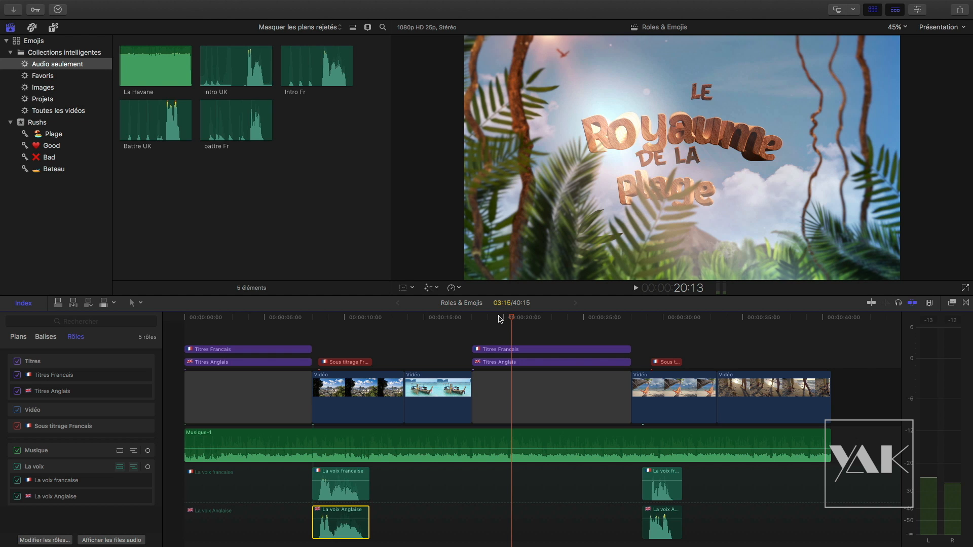
left_click_drag(500, 318, 536, 324)
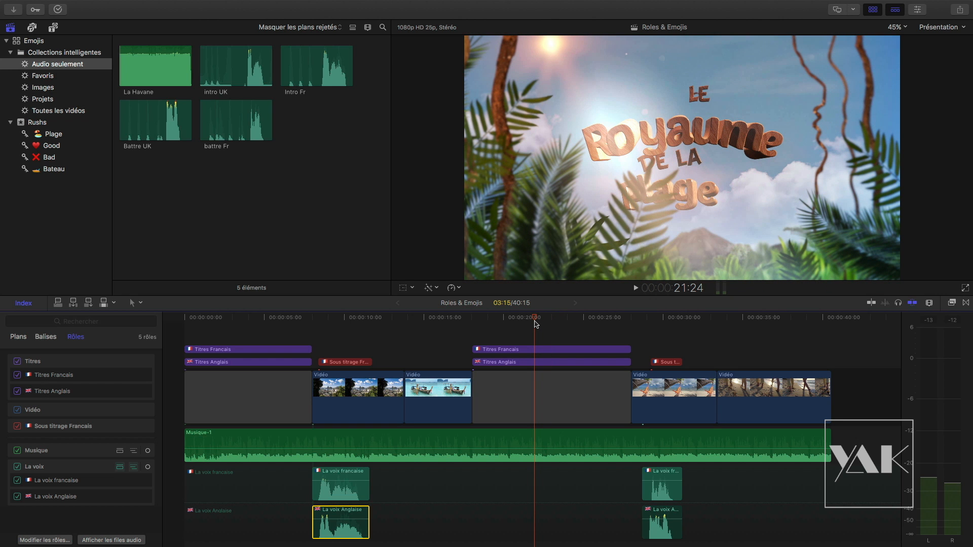
left_click(929, 302)
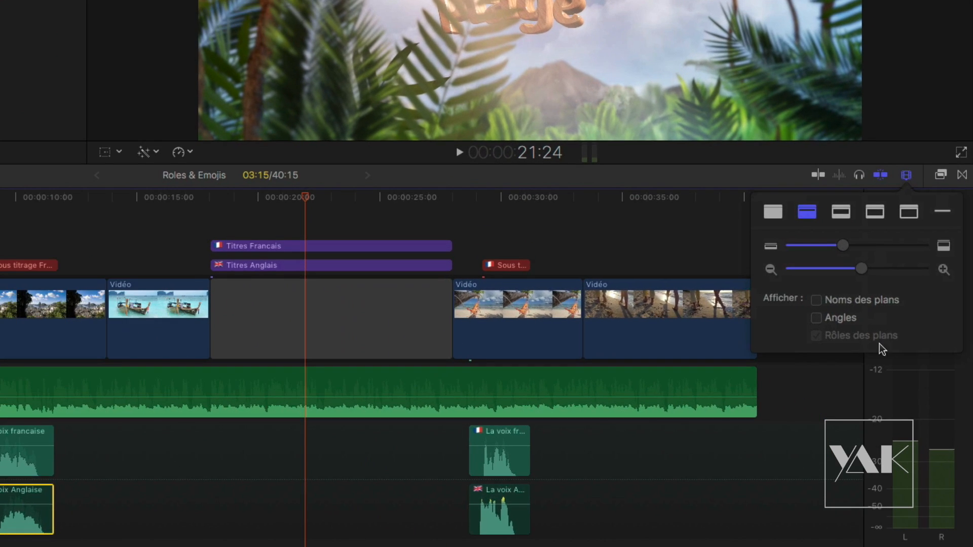
left_click(697, 233)
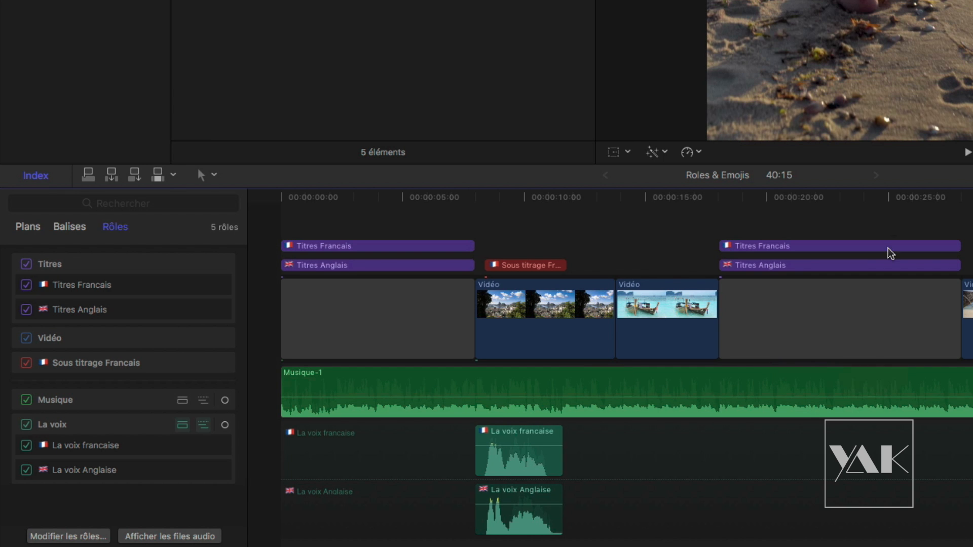
left_click_drag(889, 198, 834, 204)
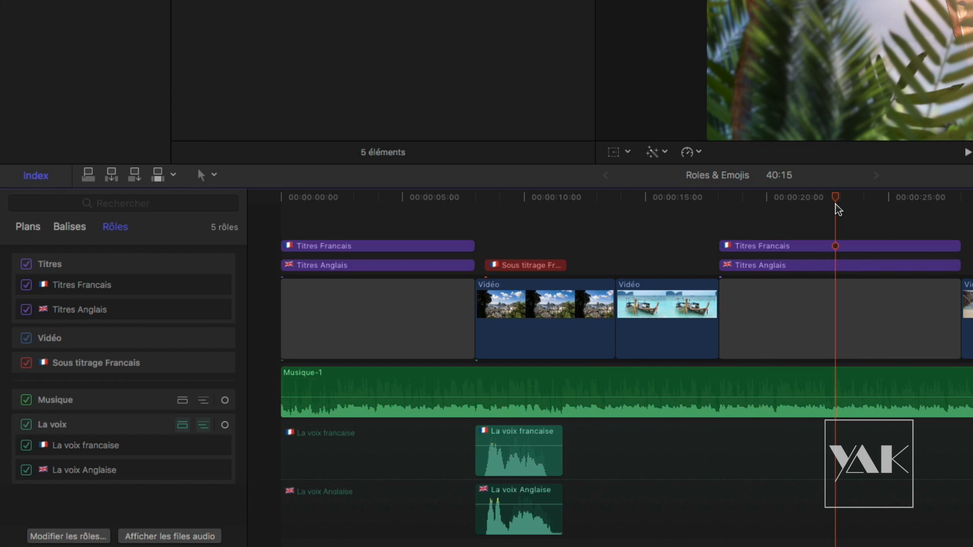